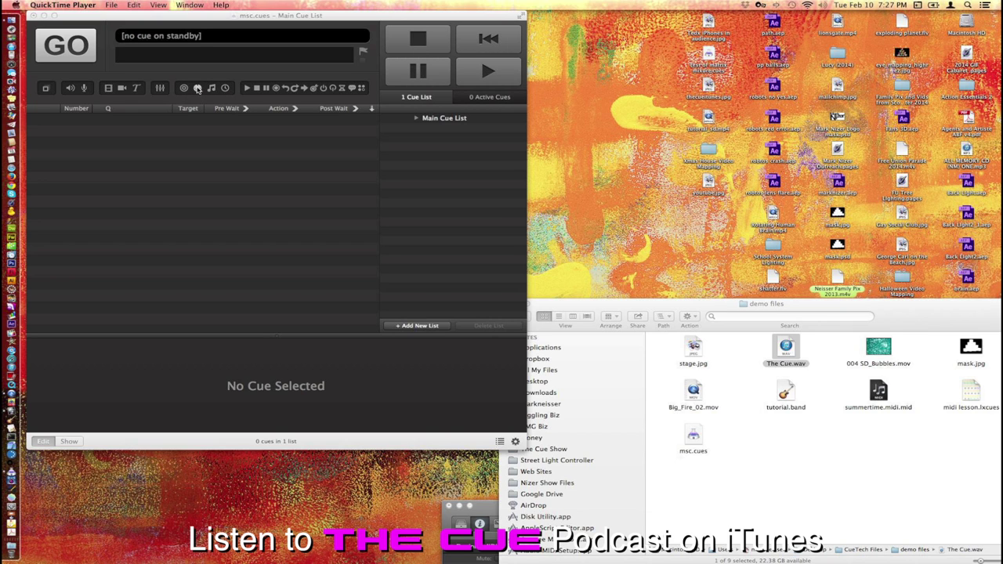
Bring the msc.cues workspace with its empty Main Cue List to the front.
click(198, 88)
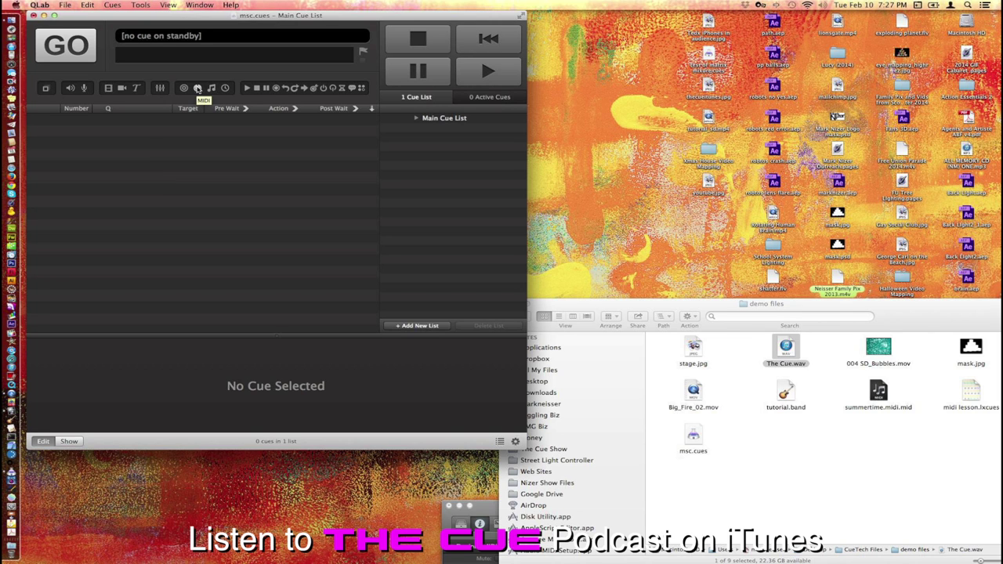
Add a MIDI cue sending a Note On voice message to IAC Driver IAC Bus 1.
drag(197, 89, 143, 130)
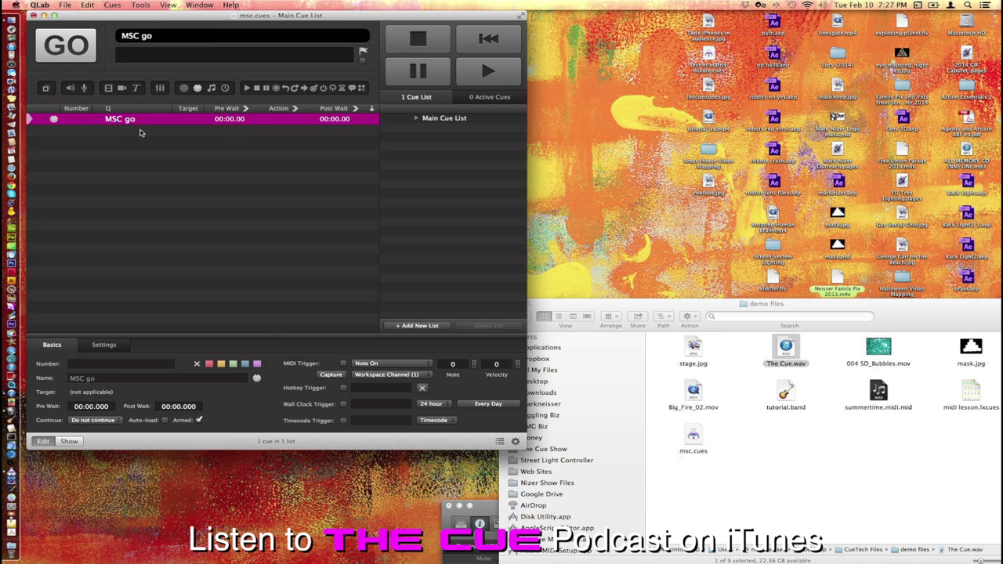
click(107, 345)
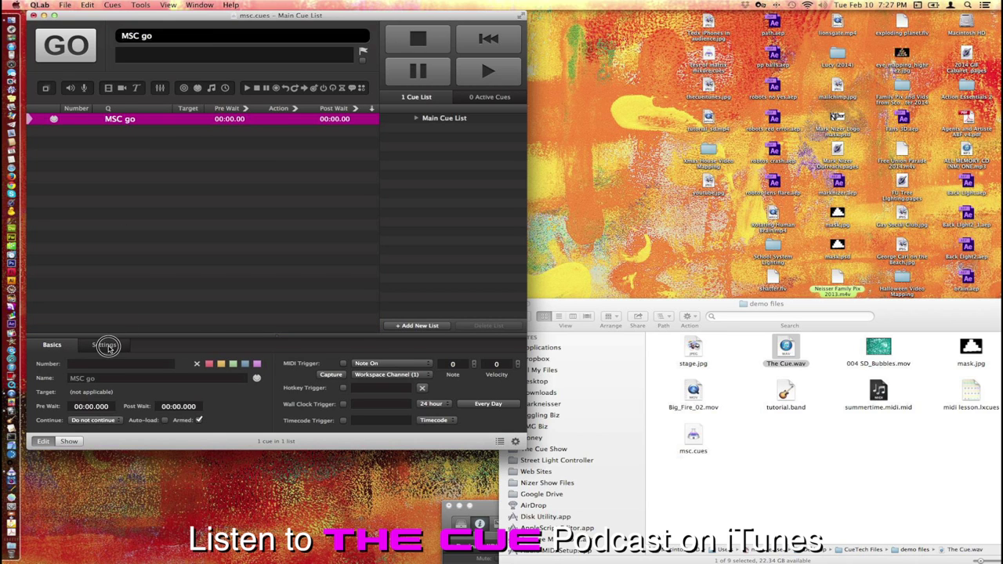
click(423, 365)
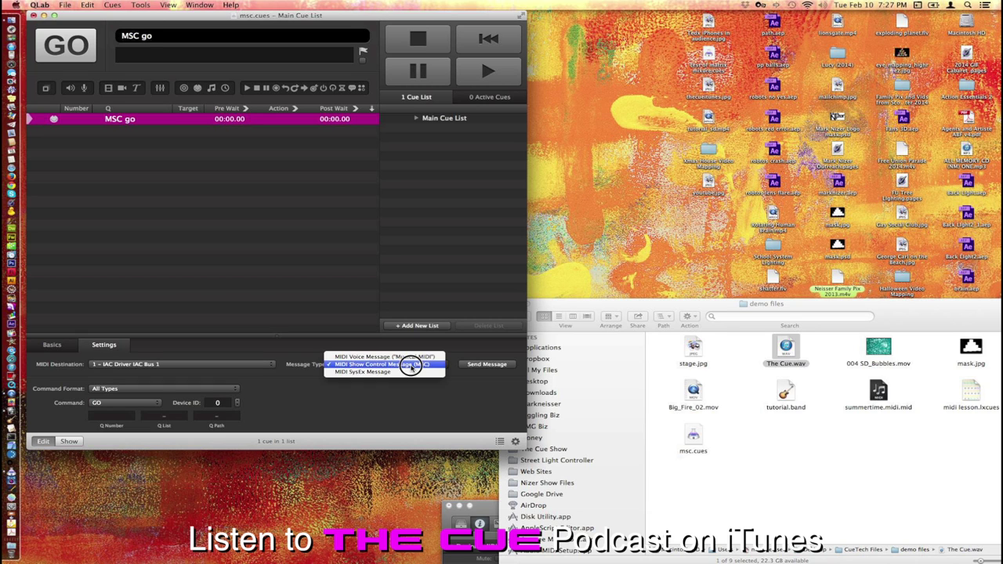
click(365, 359)
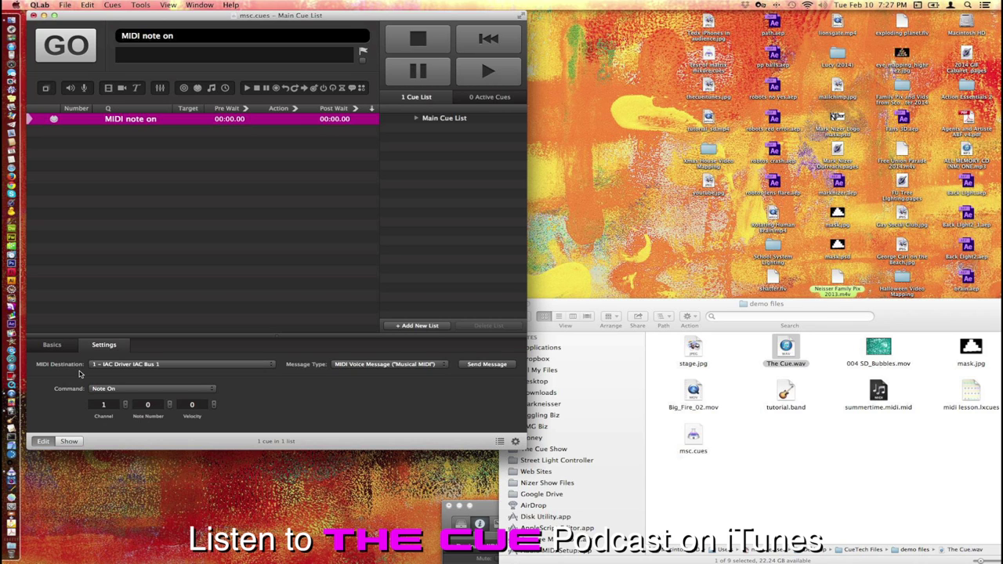
click(145, 365)
click(165, 324)
Launch Audio MIDI Setup from Macintosh HD > Applications > Utilities.
click(965, 23)
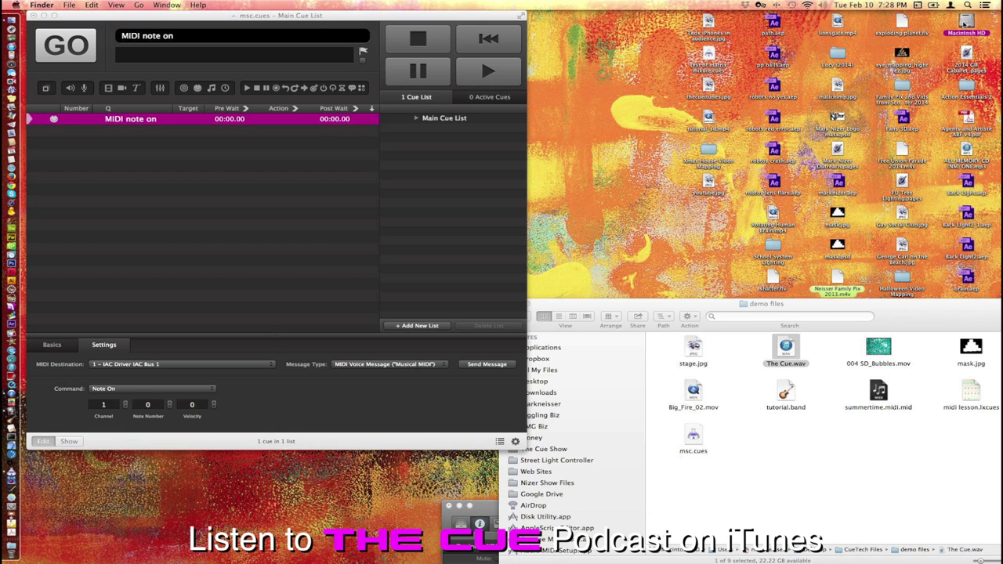
double_click(965, 24)
click(283, 193)
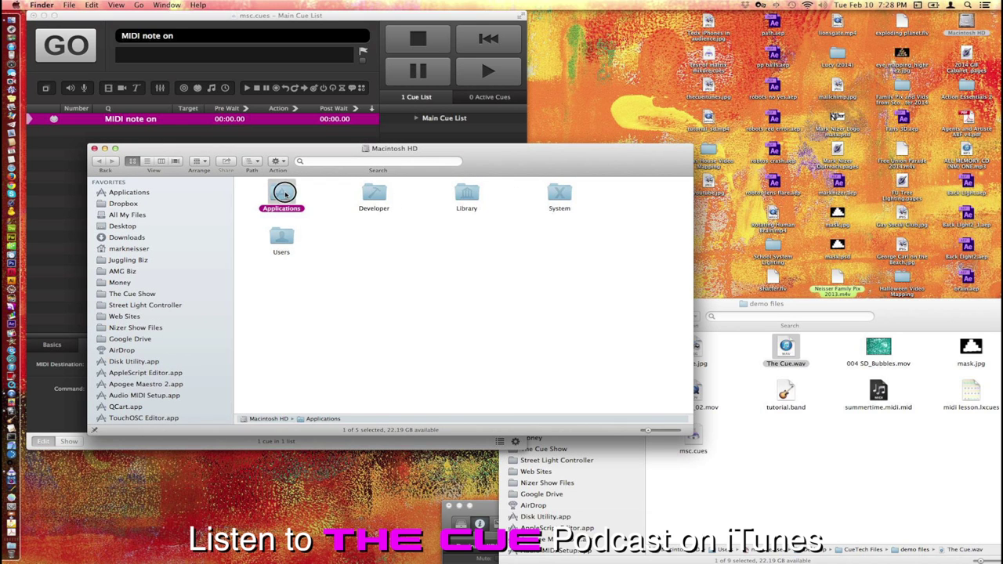
double_click(284, 194)
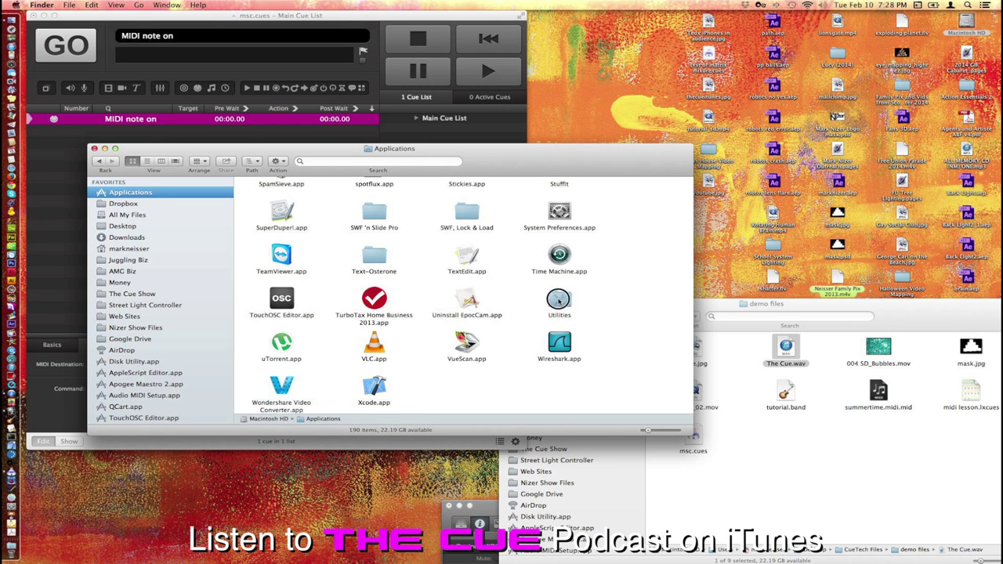
double_click(559, 301)
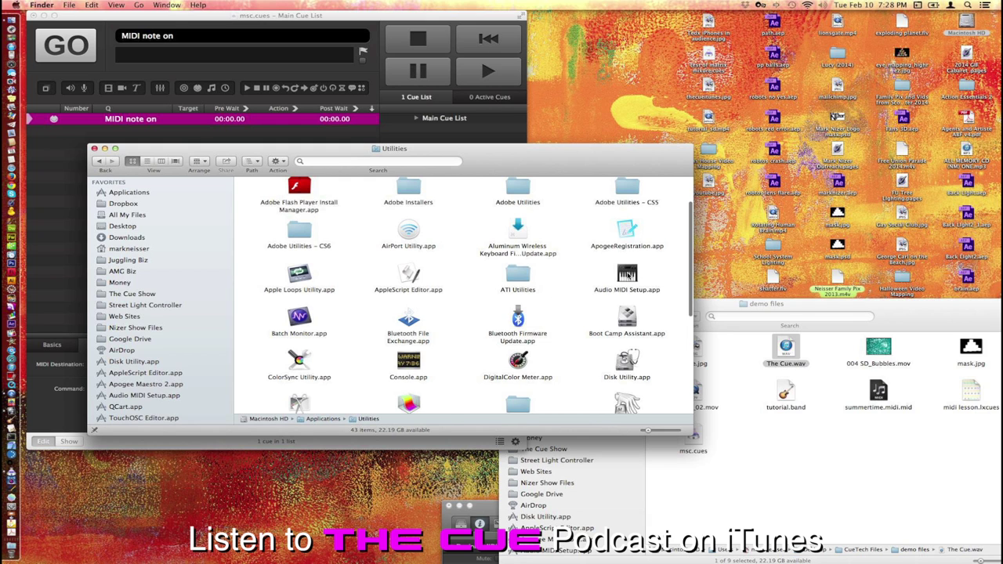
click(629, 276)
double_click(629, 276)
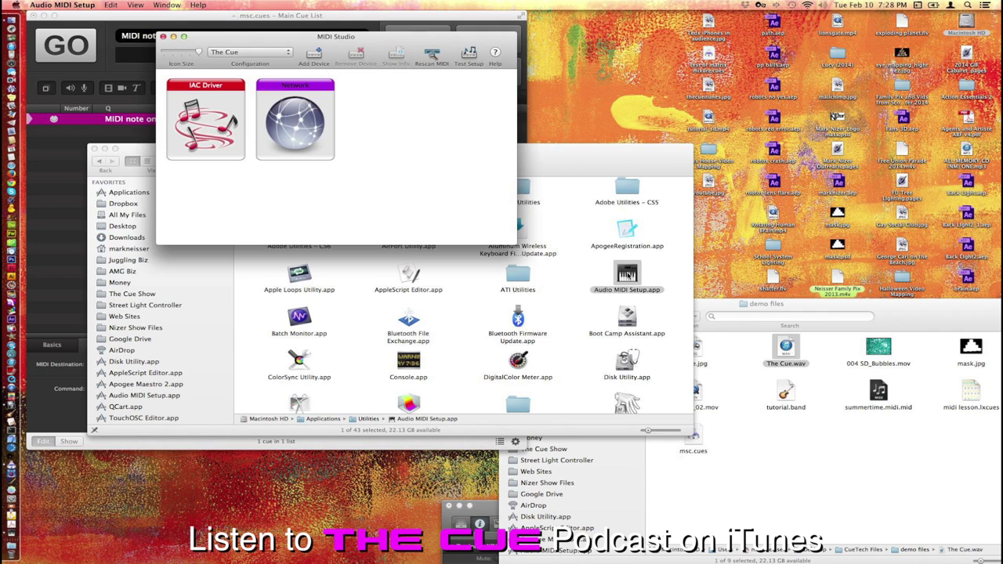
Set the IAC Driver online in its properties, apply the change, and close the dialog.
click(213, 122)
double_click(213, 122)
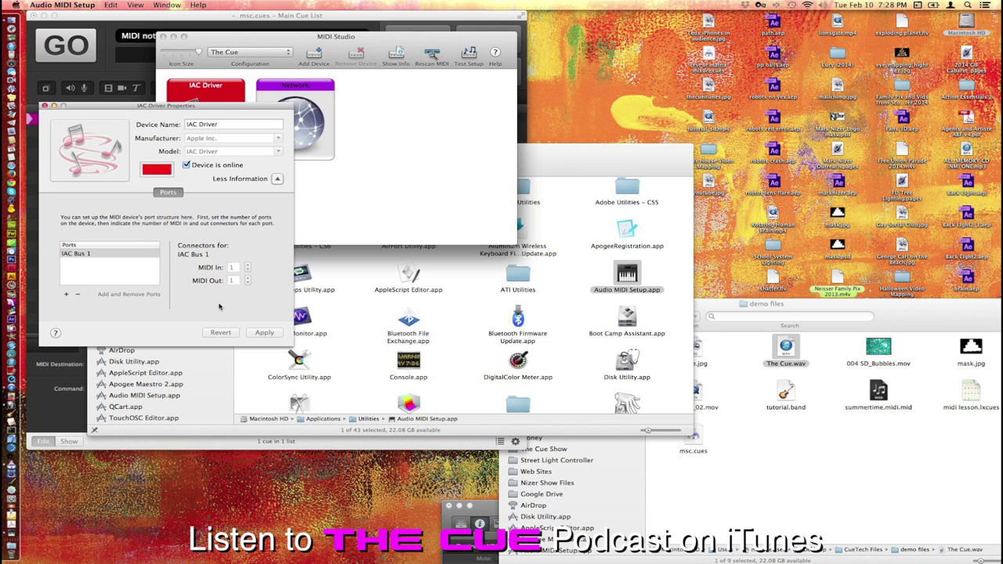
click(270, 334)
click(46, 107)
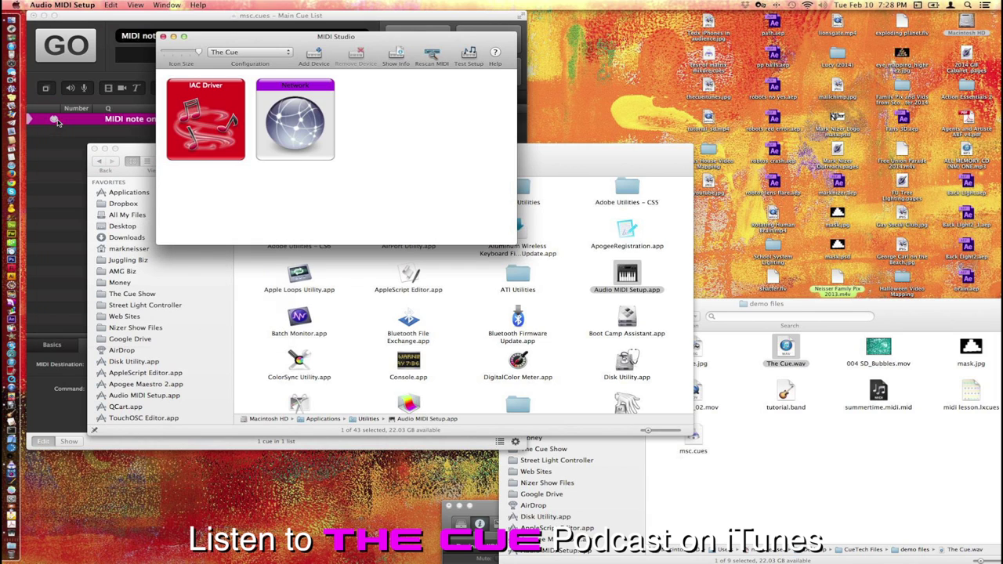
Quit Audio MIDI Setup and return to the QLab workspace.
click(62, 5)
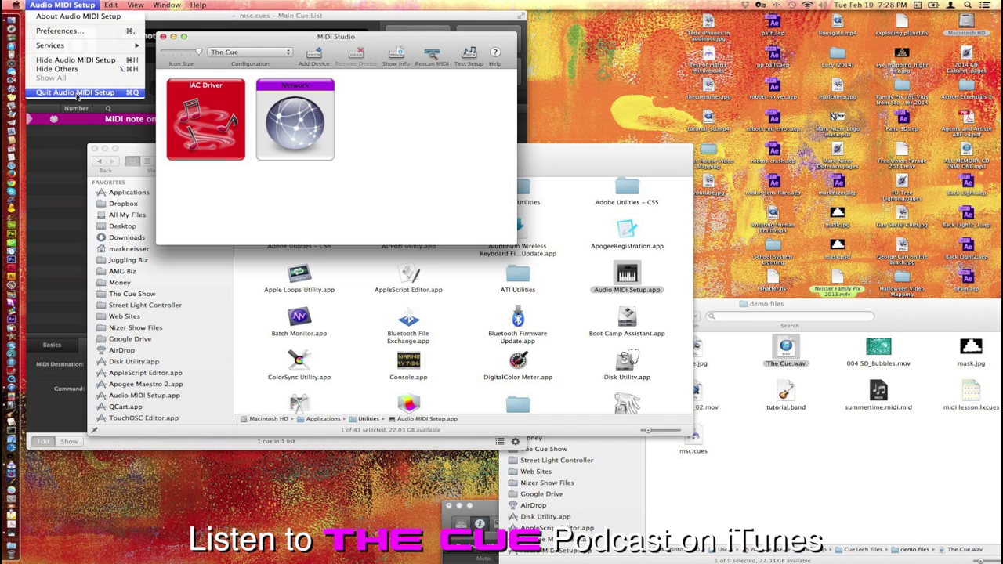
click(267, 100)
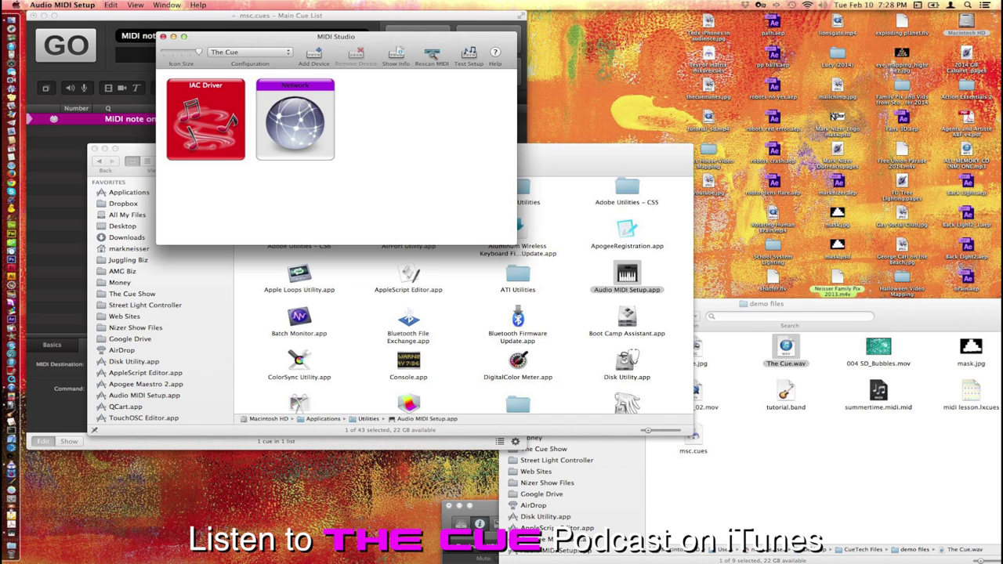
click(166, 5)
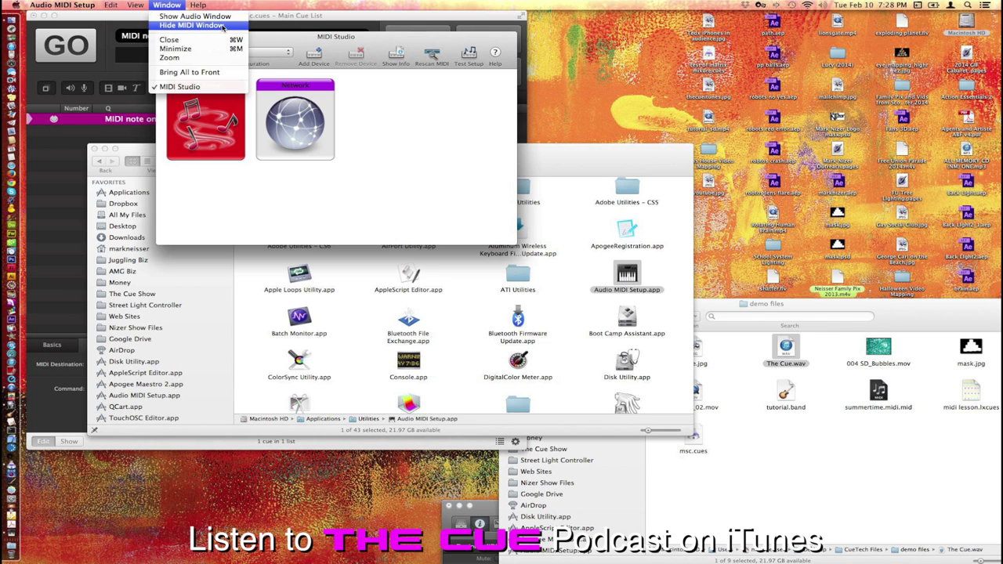
click(464, 132)
click(62, 4)
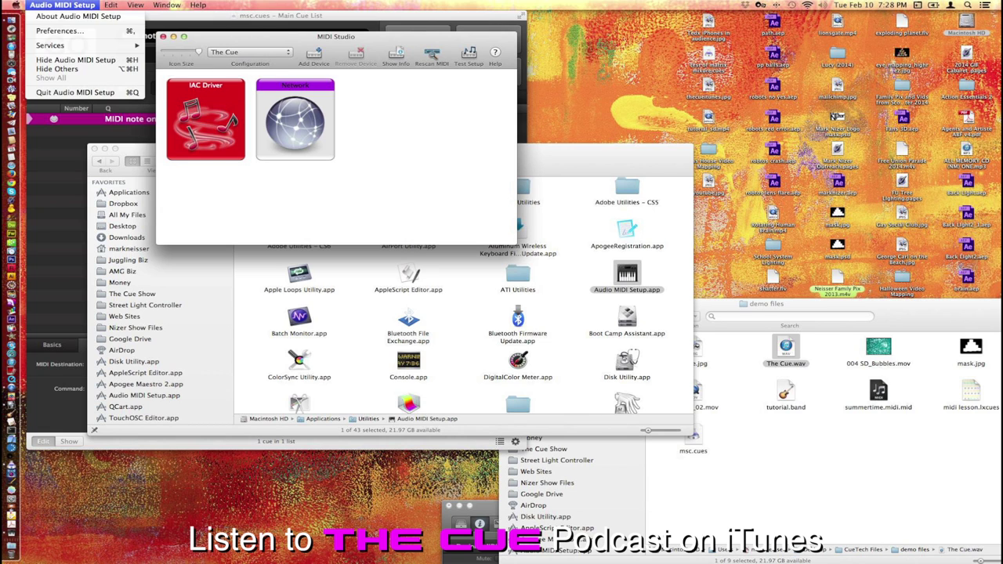
click(76, 91)
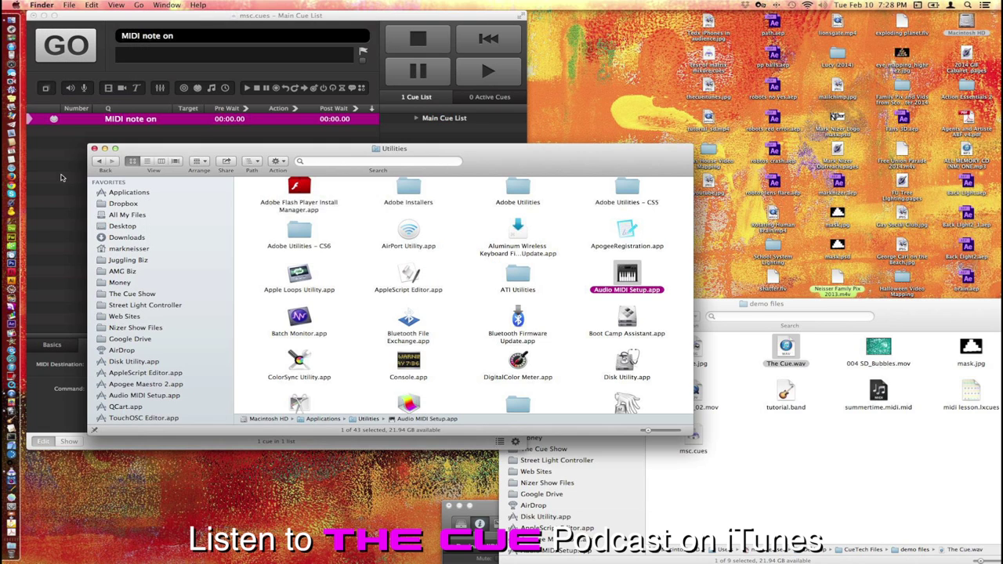
click(62, 176)
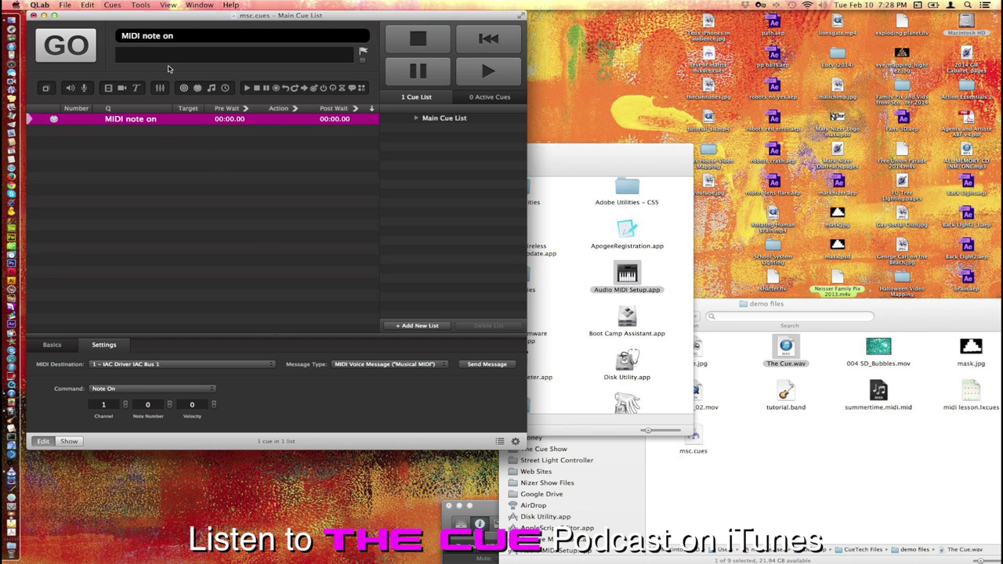
Confirm MIDI Patch 1 is IAC Driver IAC Bus 1 in workspace MIDI settings, then close them.
click(515, 442)
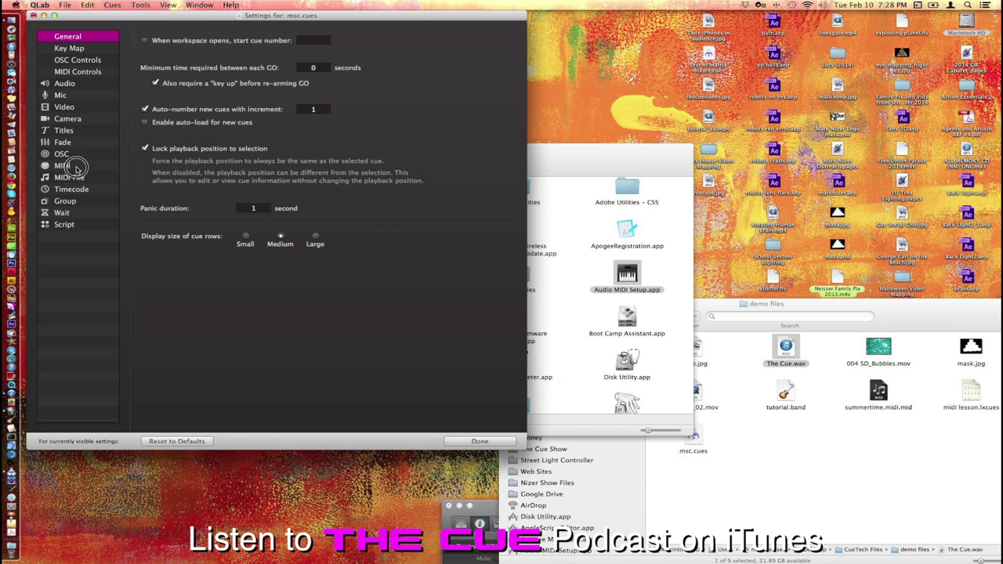
click(76, 166)
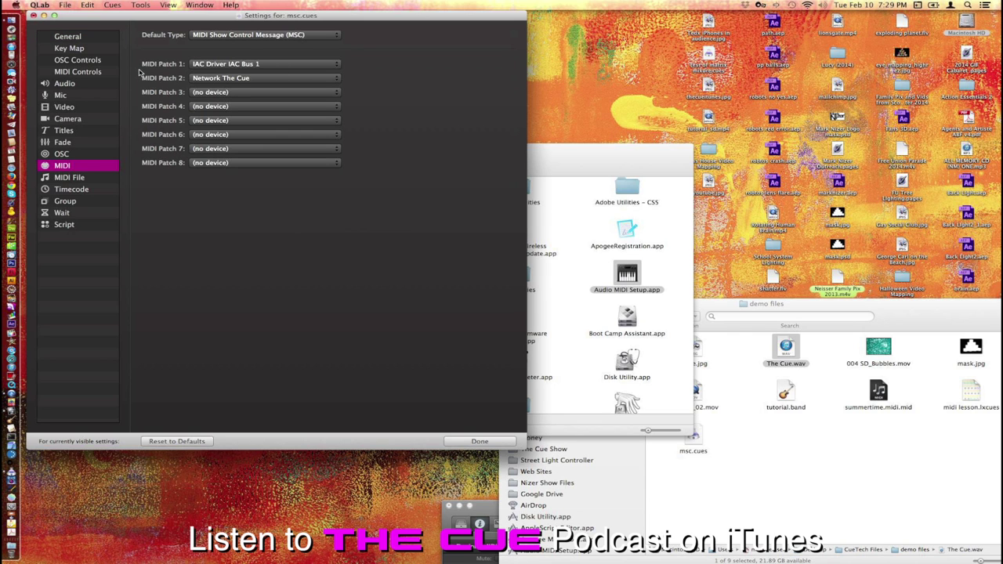
click(232, 63)
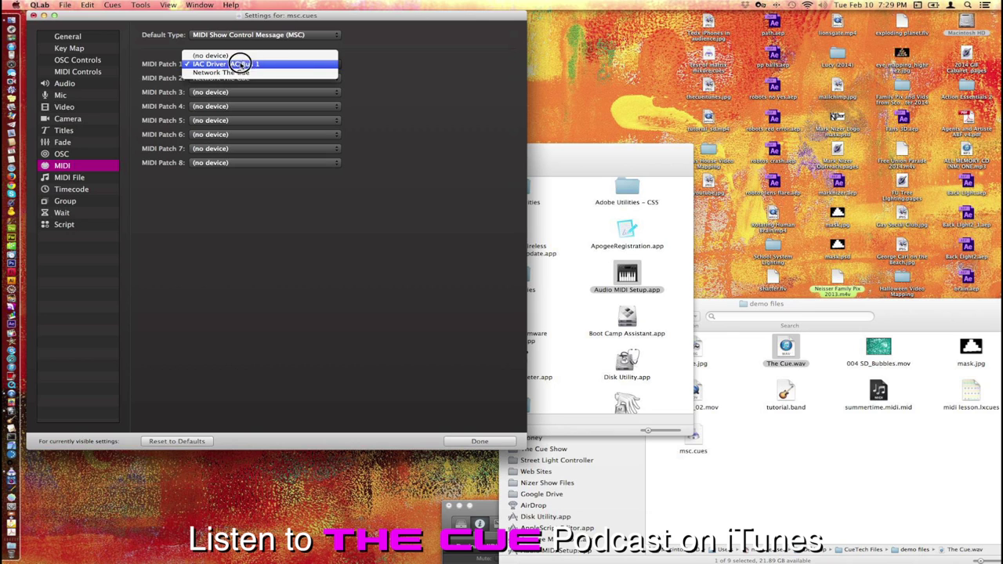
click(359, 62)
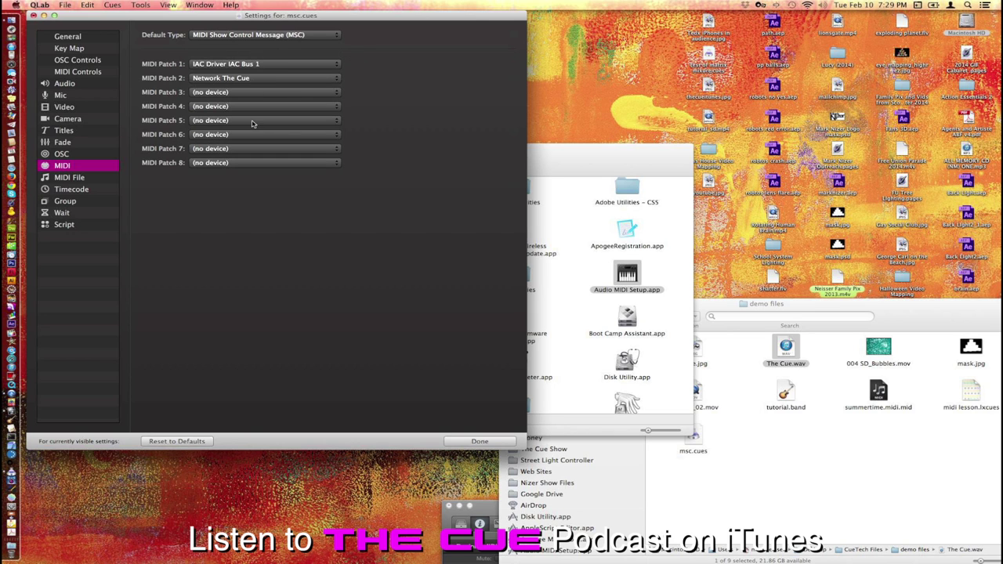
click(487, 444)
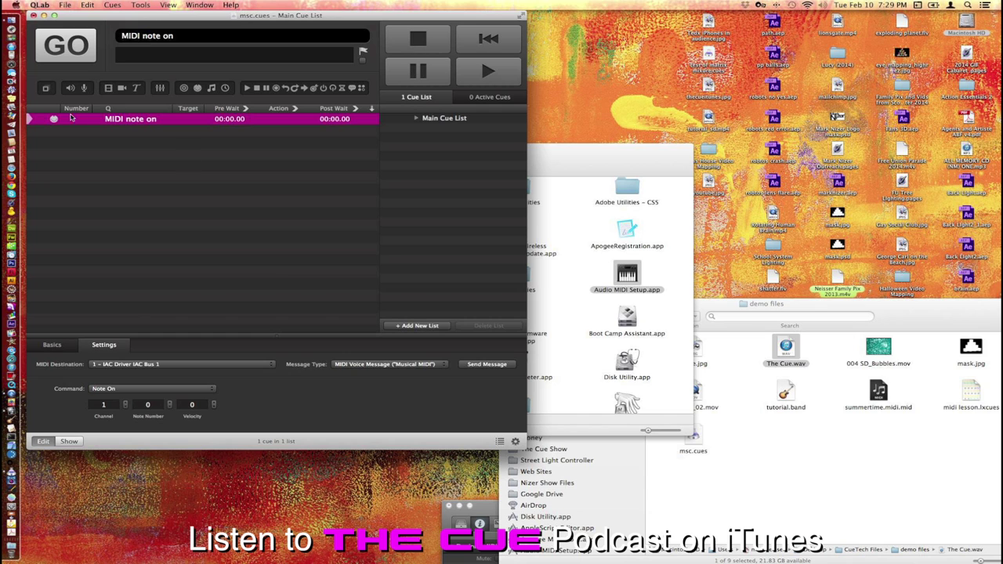
Set the MIDI note on cue to note number 60 at velocity 127 on IAC Bus 1.
click(129, 364)
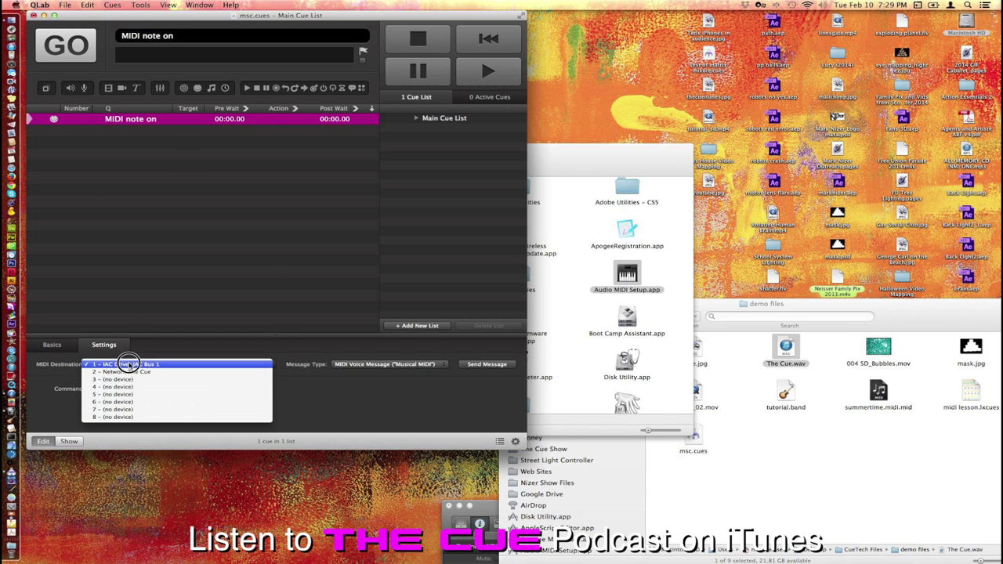
click(129, 363)
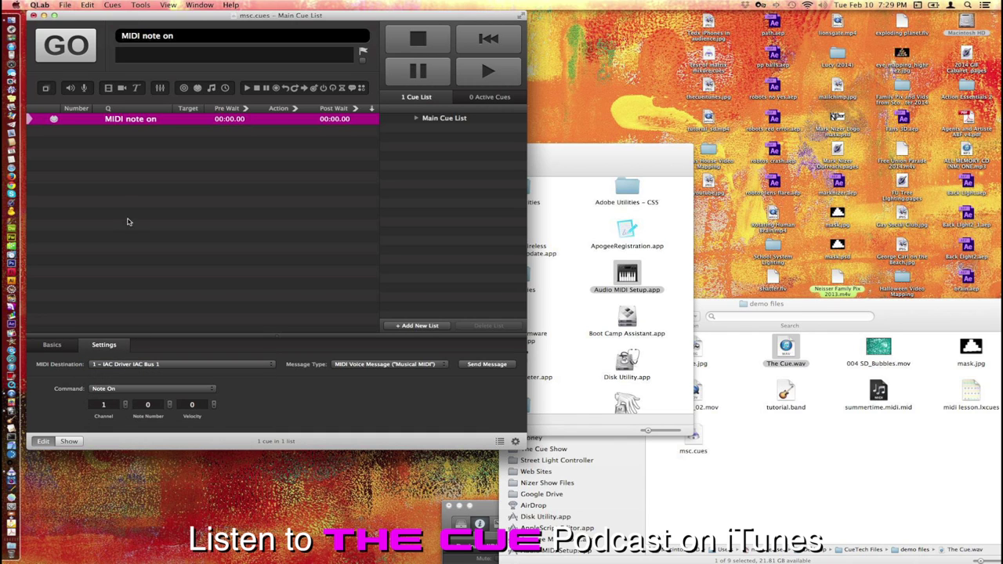
click(138, 405)
text(60)
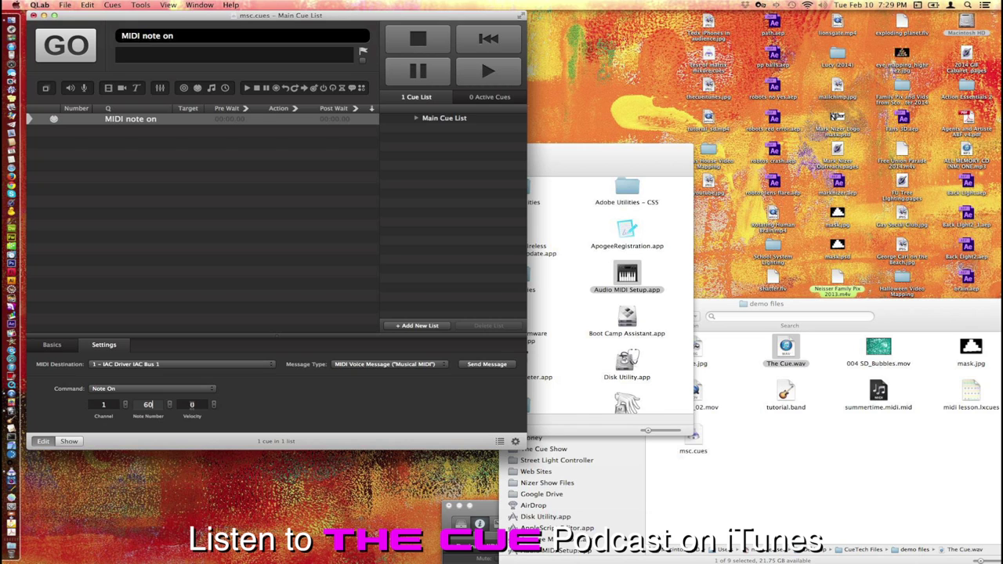
click(214, 409)
click(132, 404)
text(60)
key(Return)
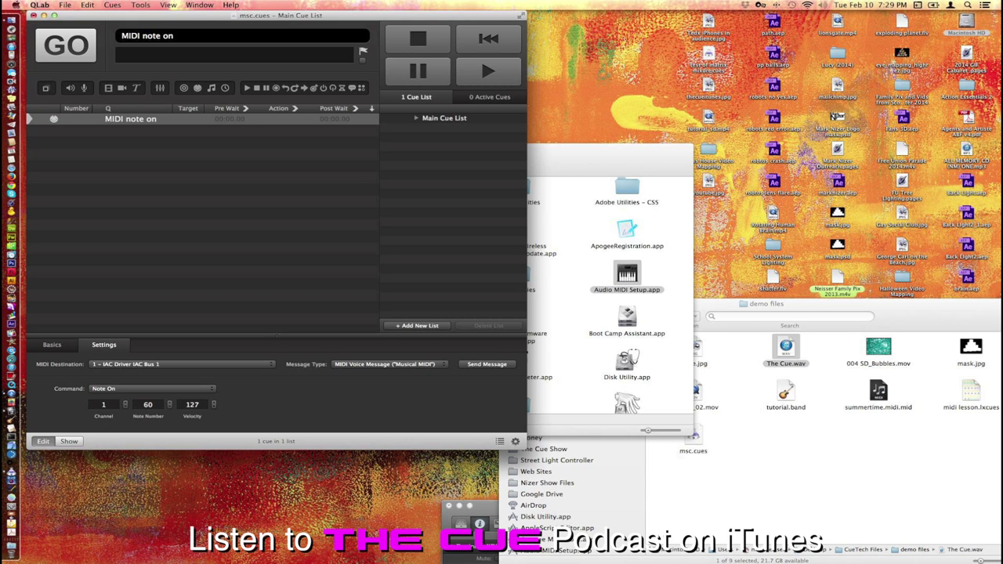
Test-fire the MIDI note on cue, put it back on standby, and select tutorial.band.
click(71, 47)
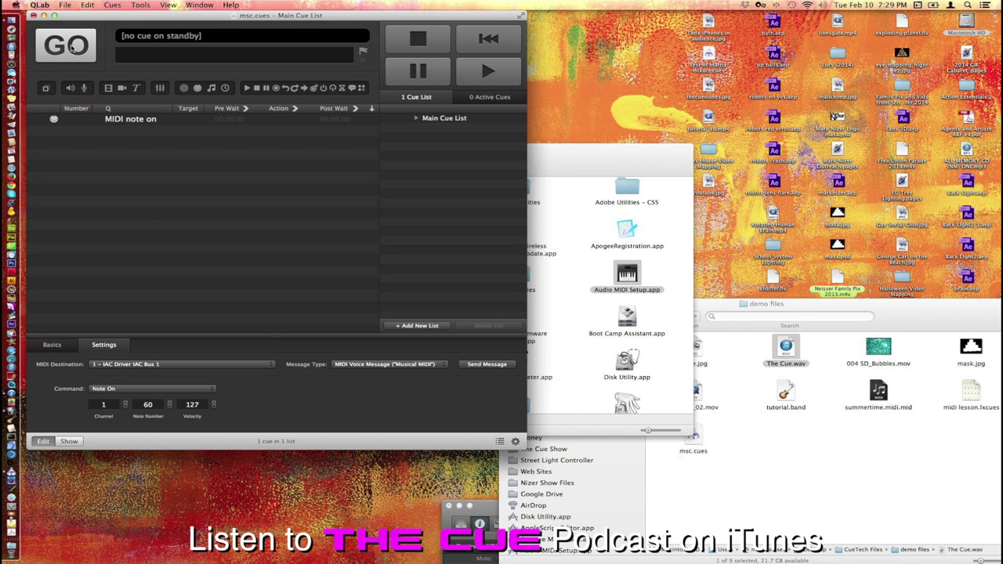
click(40, 120)
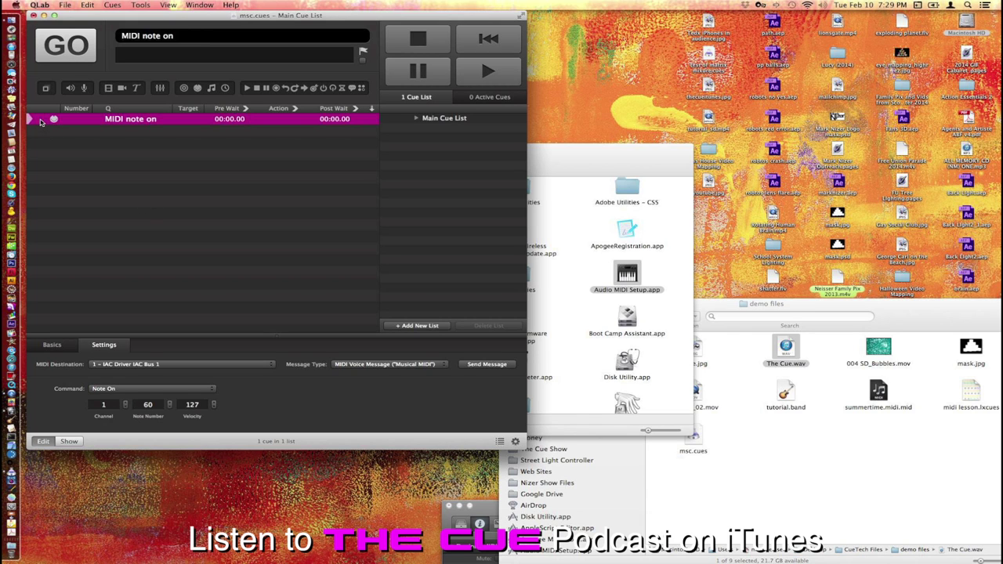
click(810, 425)
click(787, 391)
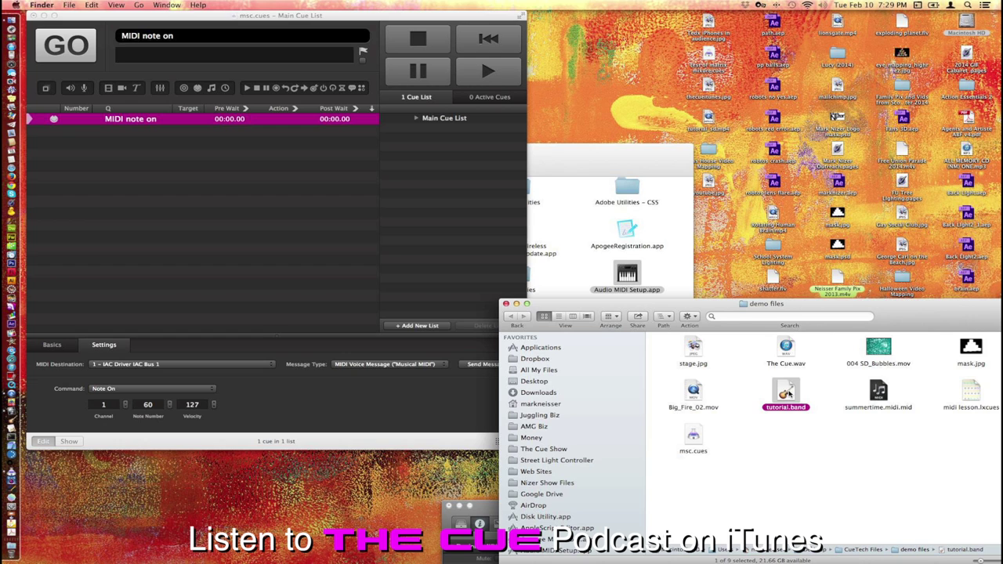
Open tutorial.band in GarageBand and reposition the project window.
double_click(787, 392)
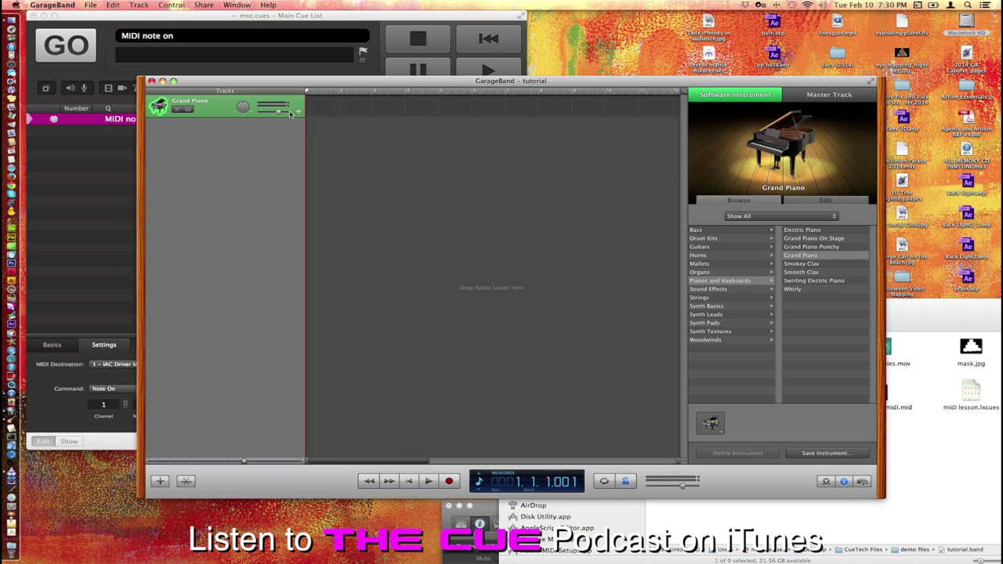
drag(285, 82, 498, 76)
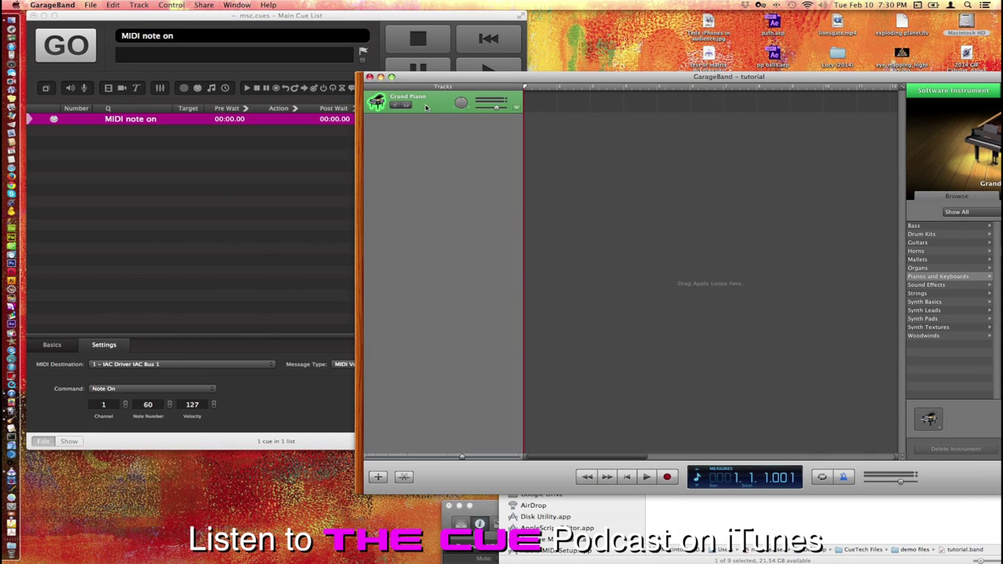
Add a second software instrument track using the Synth Basics Planetarium sound.
click(378, 477)
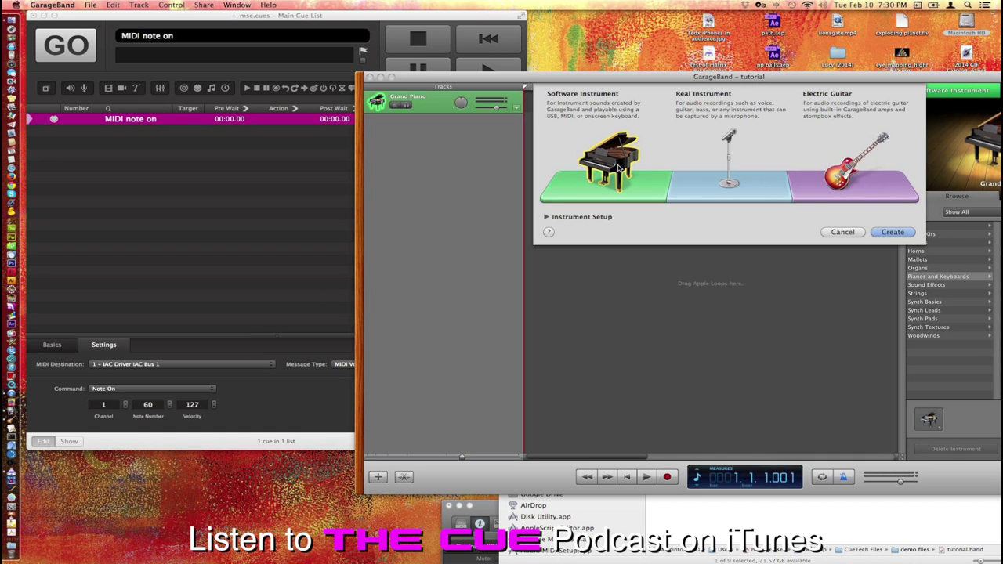
key(Return)
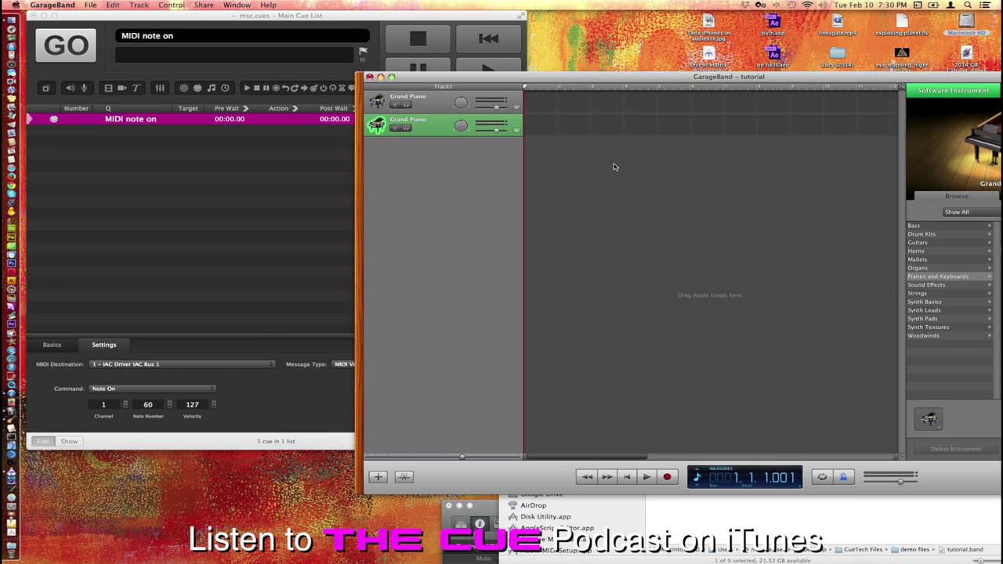
click(946, 304)
drag(953, 81, 653, 83)
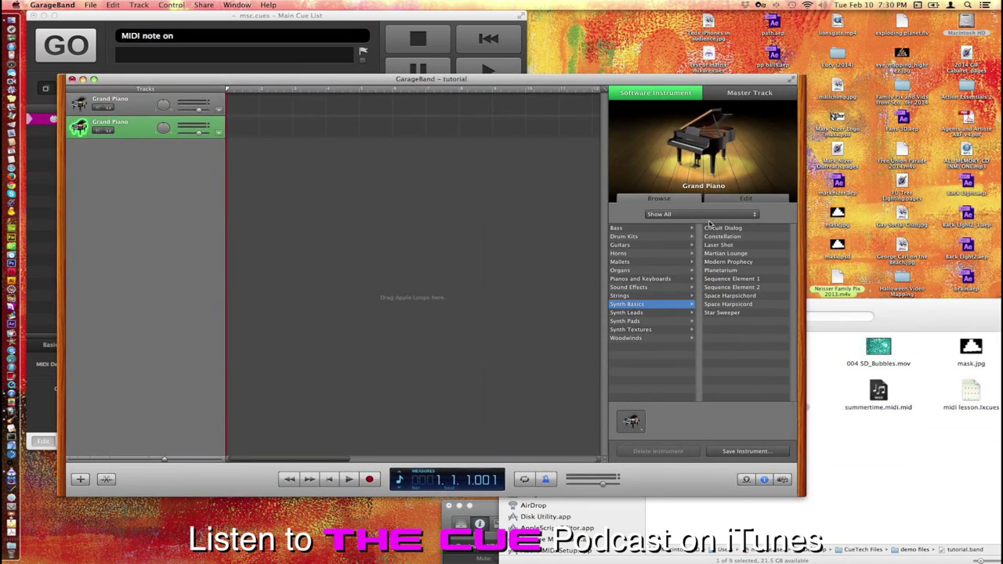
click(729, 271)
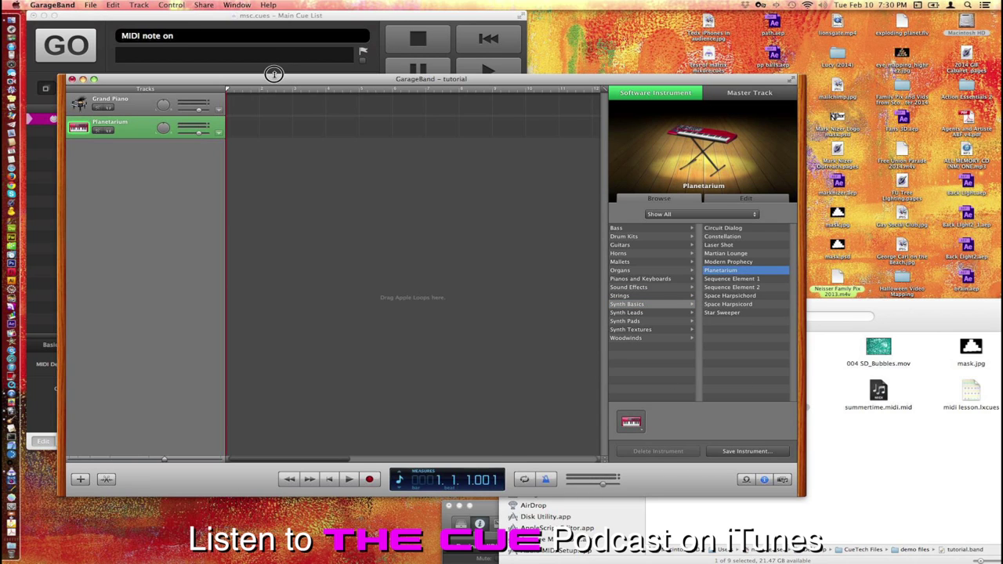
drag(271, 77, 727, 65)
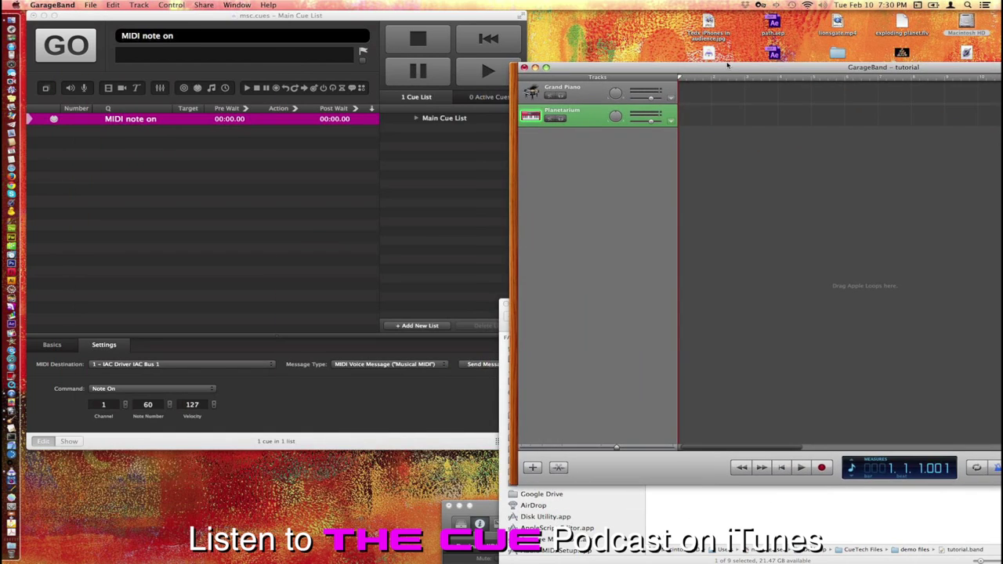
Fire the MIDI note on cue with Grand Piano selected, then again with Planetarium selected.
click(597, 100)
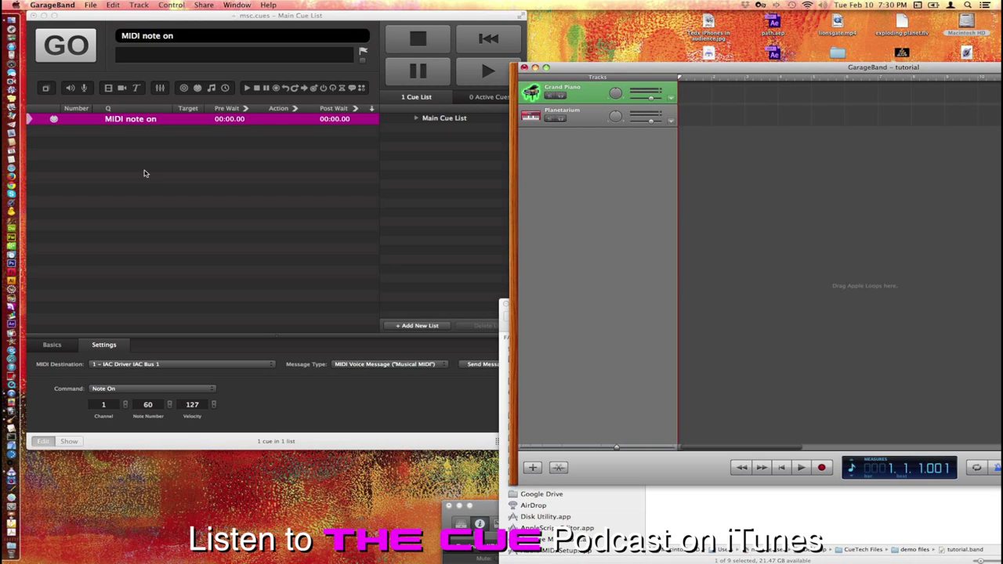
click(57, 45)
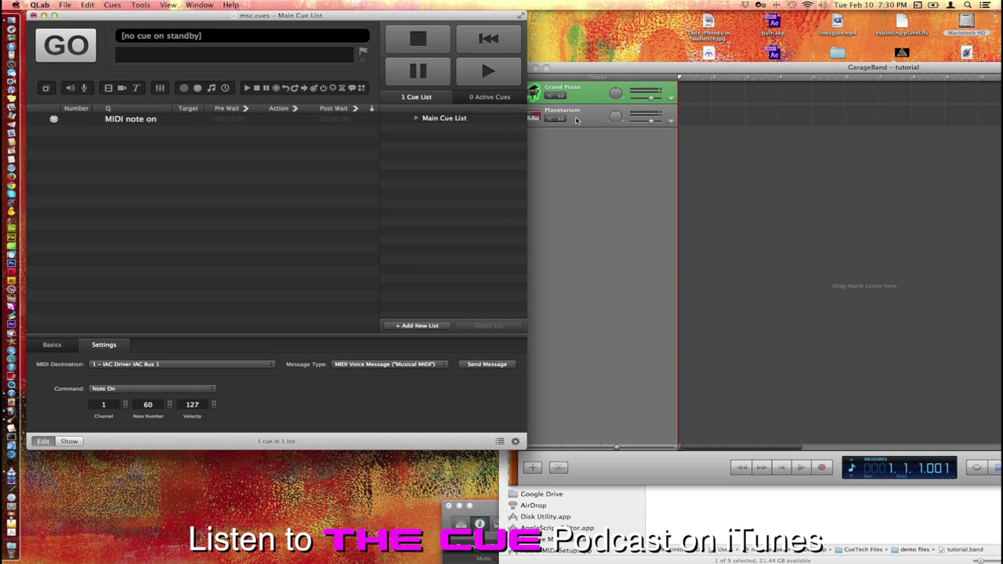
click(576, 119)
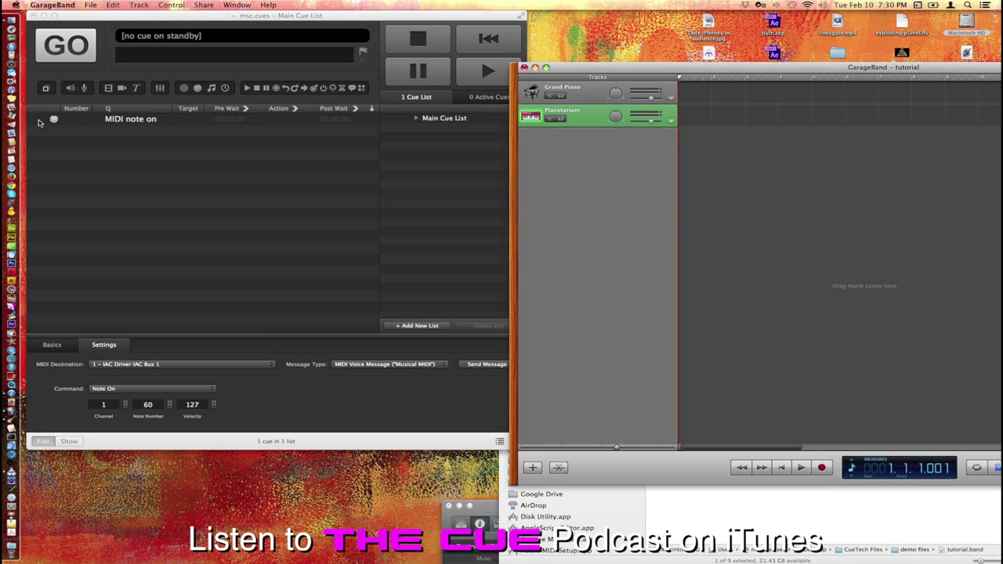
click(40, 121)
click(43, 122)
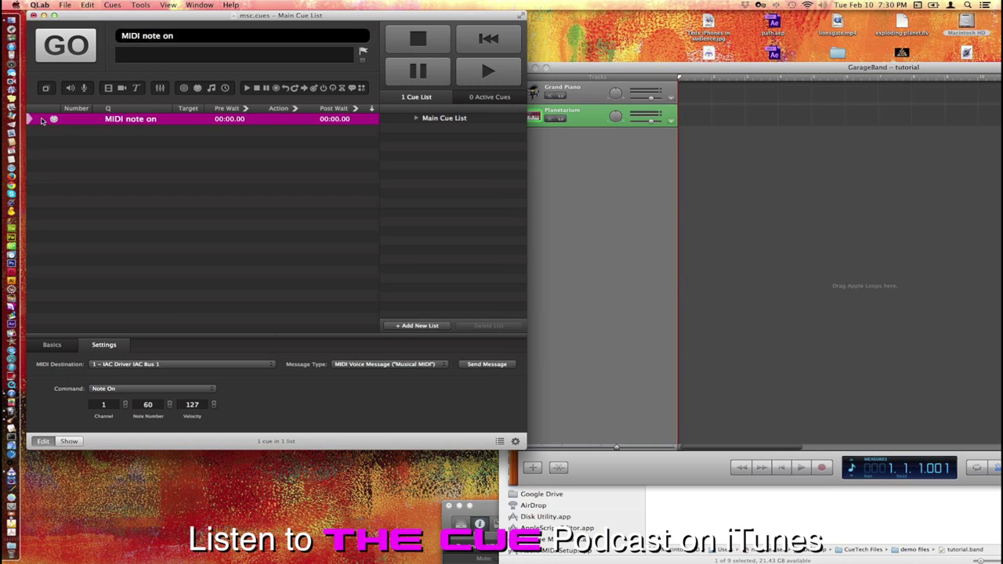
click(68, 44)
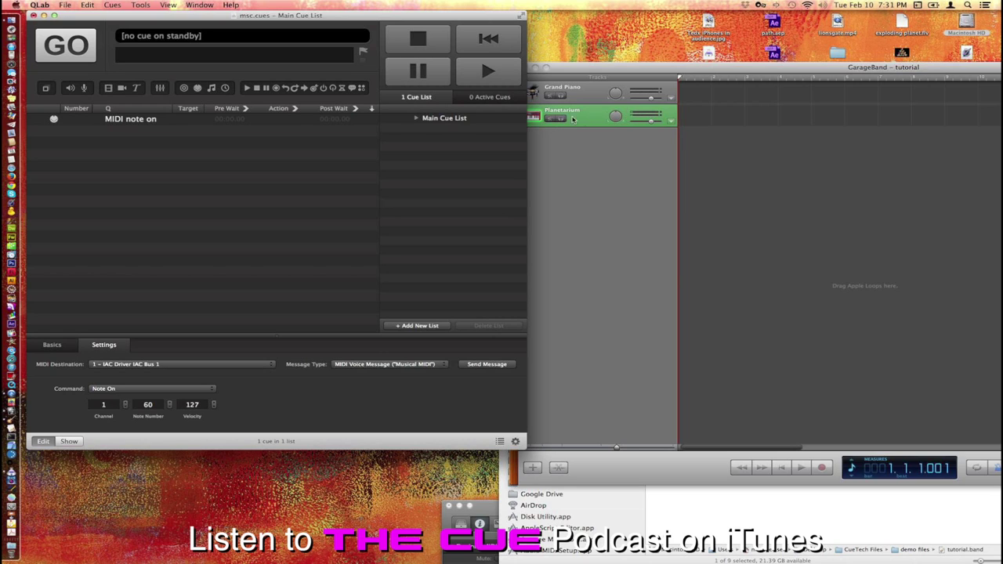
Duplicate the MIDI note on cue, drop the copy's velocity to 0, and fire it.
click(114, 121)
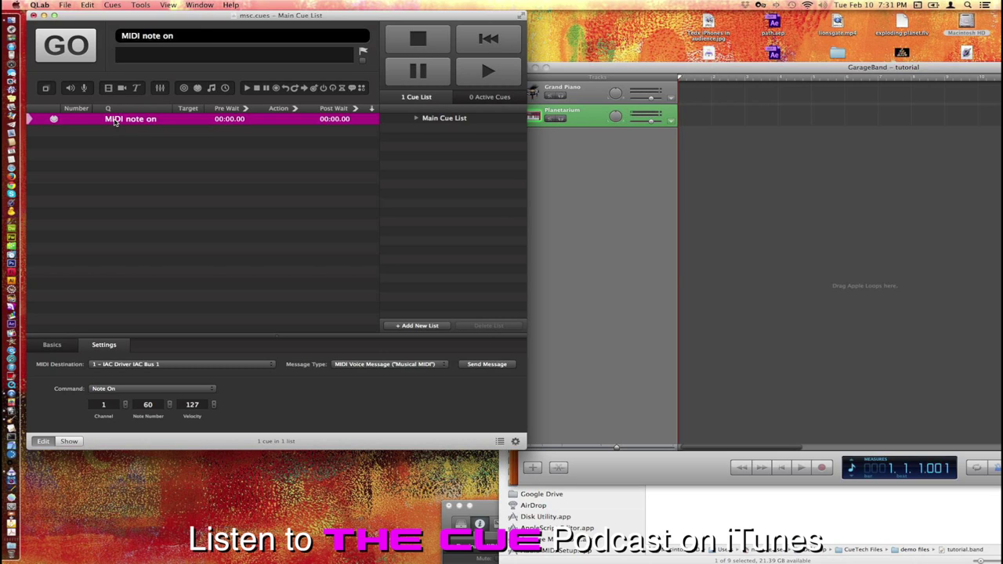
key(super+d)
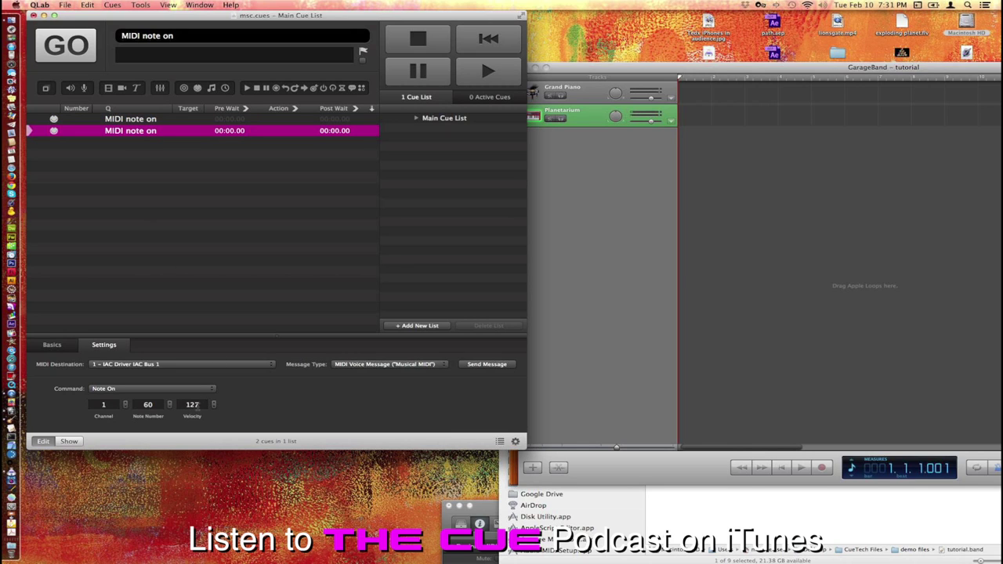
click(214, 408)
click(72, 50)
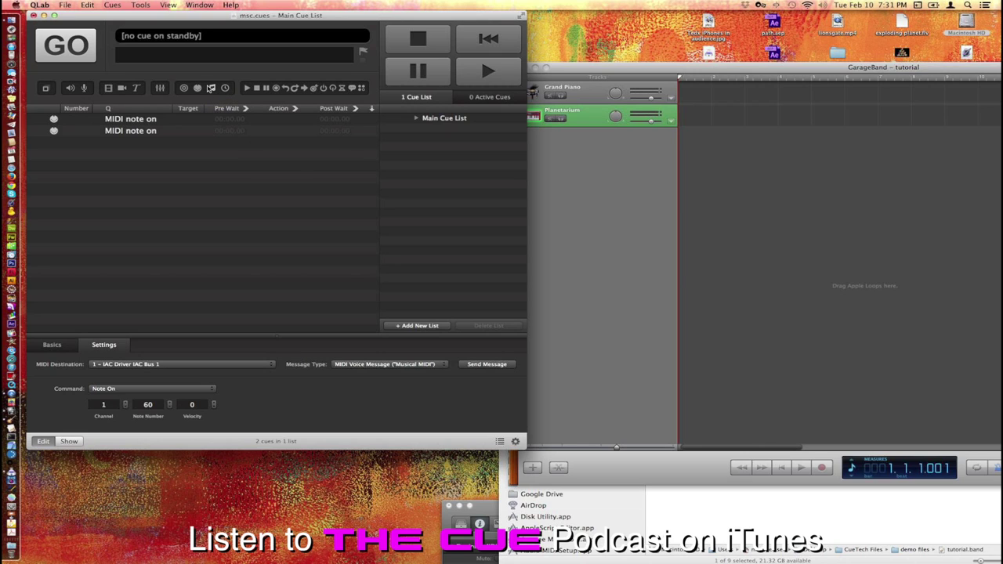
click(713, 522)
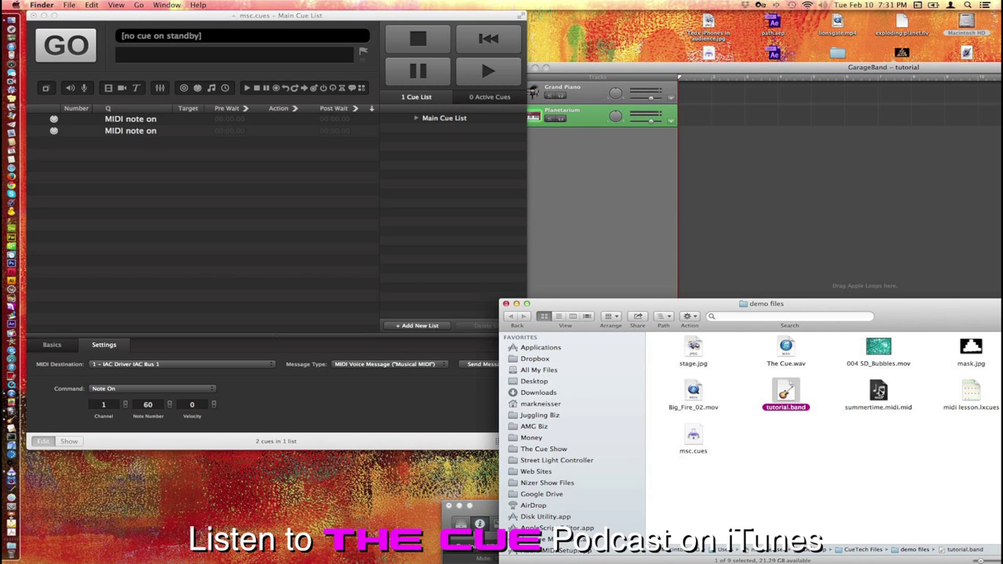
Add summertime.midi.mid as a MIDI file cue and target GarageBand's Grand Piano track.
drag(878, 394, 134, 158)
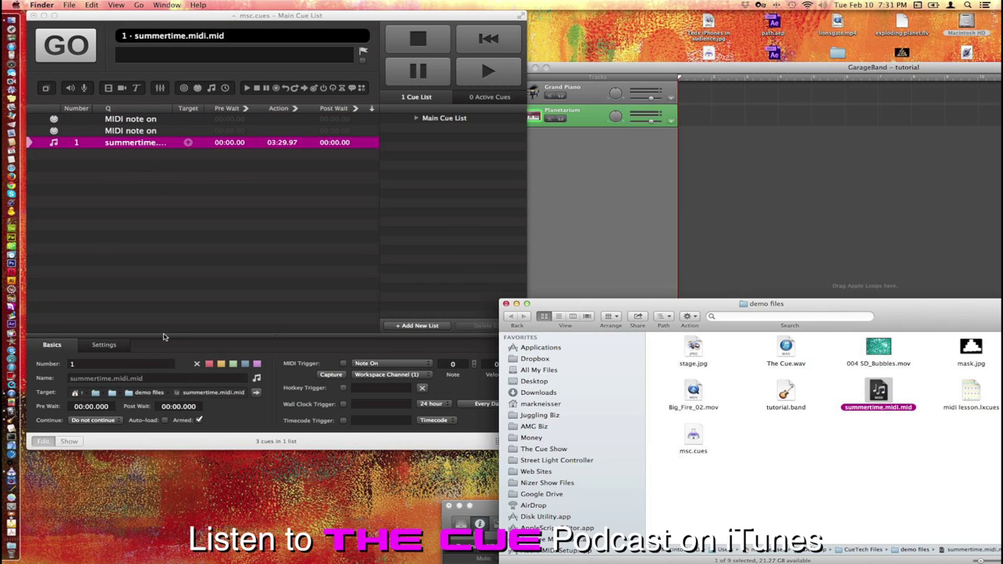
click(103, 345)
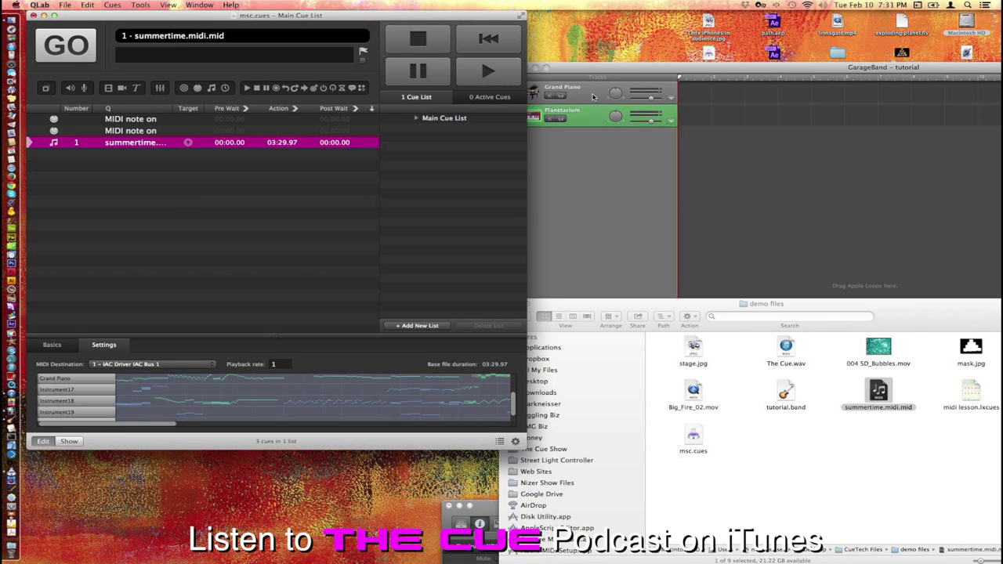
click(594, 96)
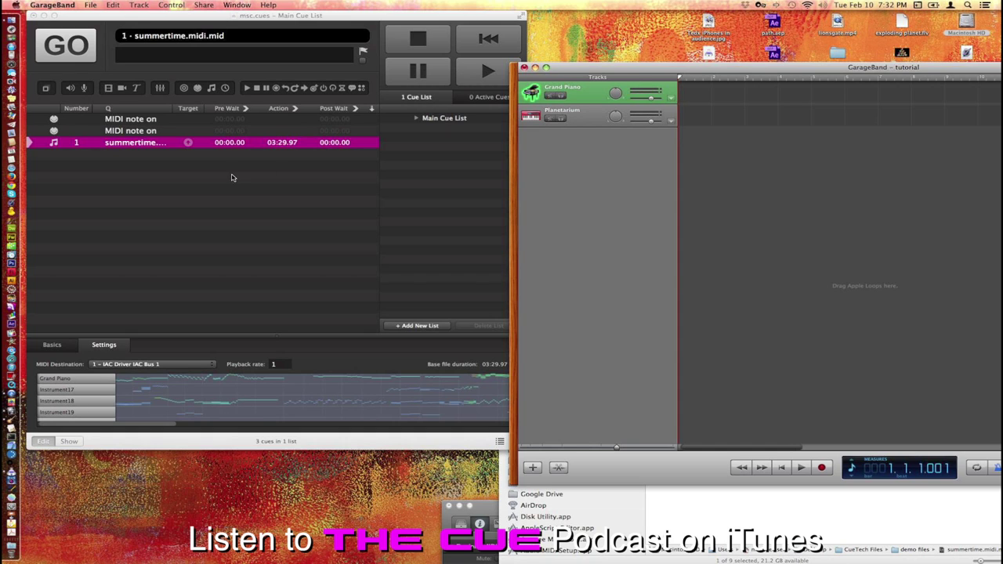
Play the summertime MIDI file cue through the Grand Piano, then stop playback.
click(56, 45)
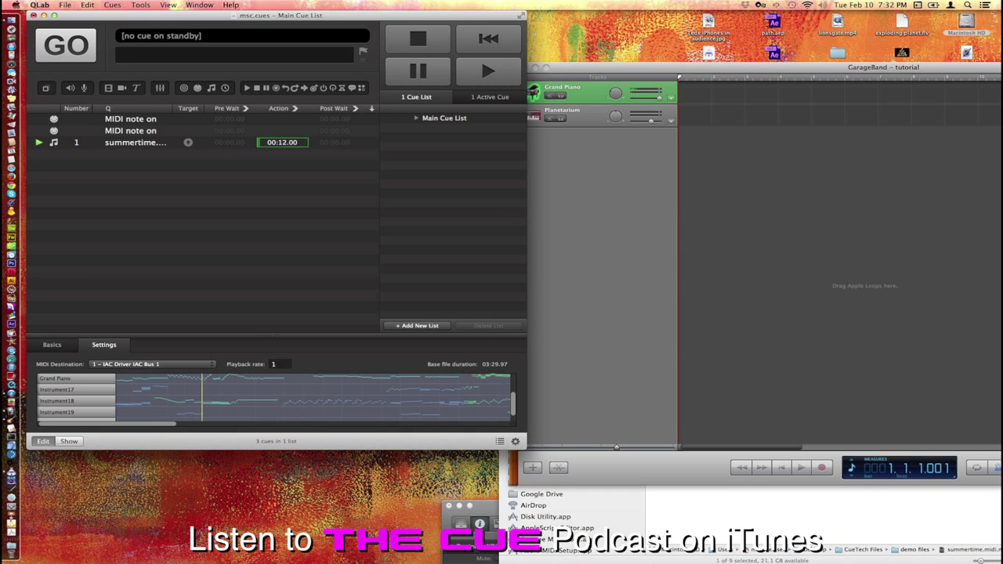
click(418, 38)
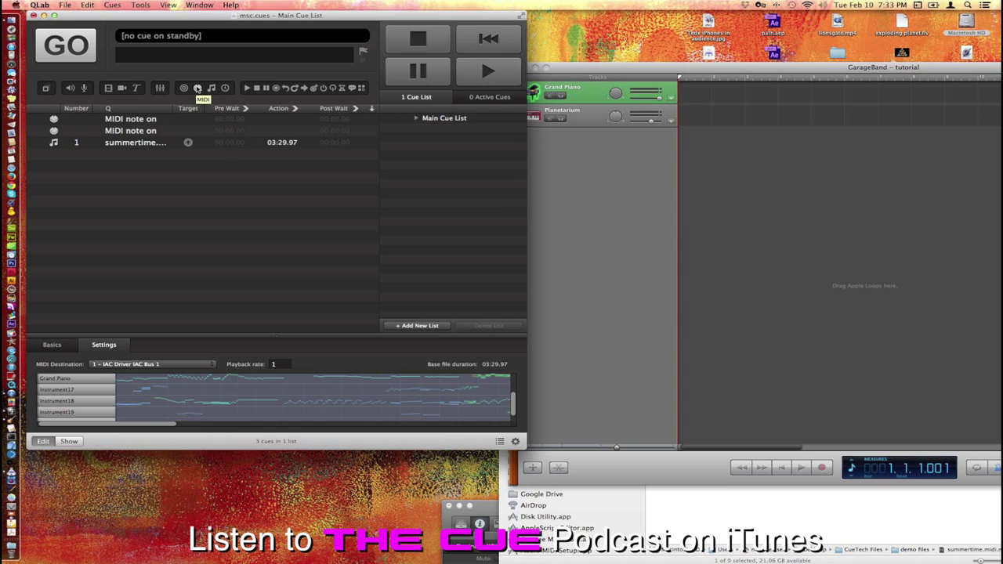
Add a new MSC cue after the two MIDI note on cues.
click(137, 119)
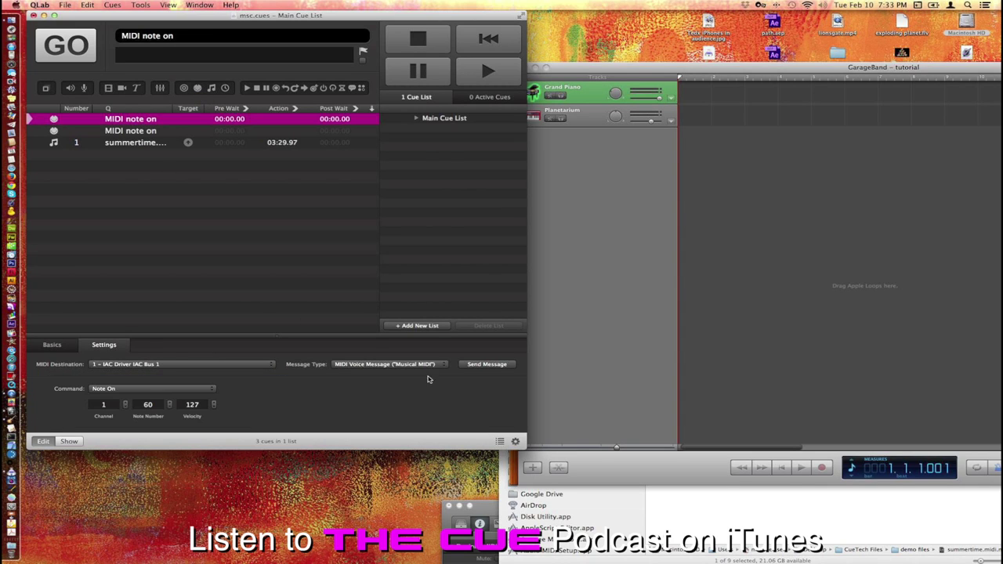
click(154, 131)
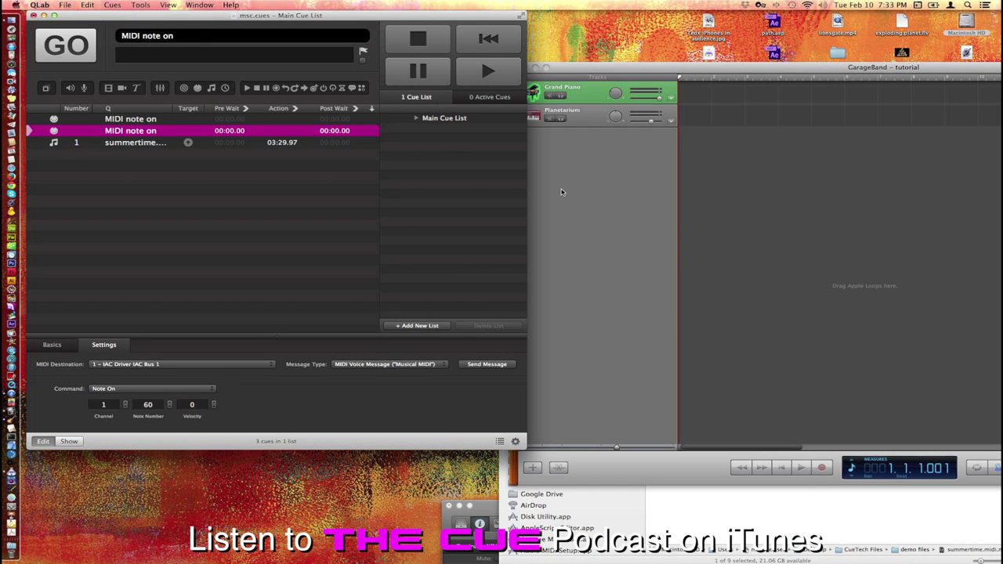
click(182, 188)
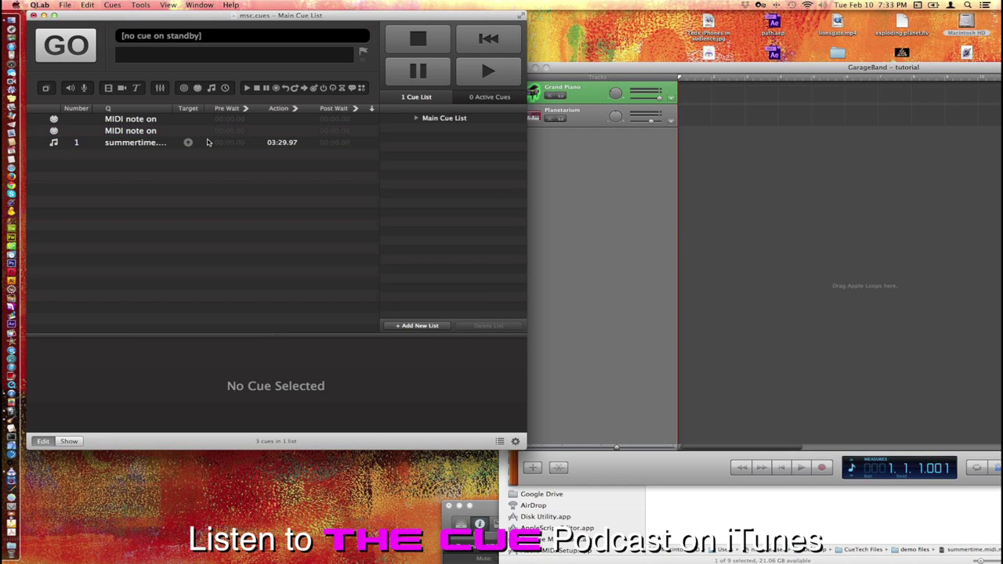
click(197, 88)
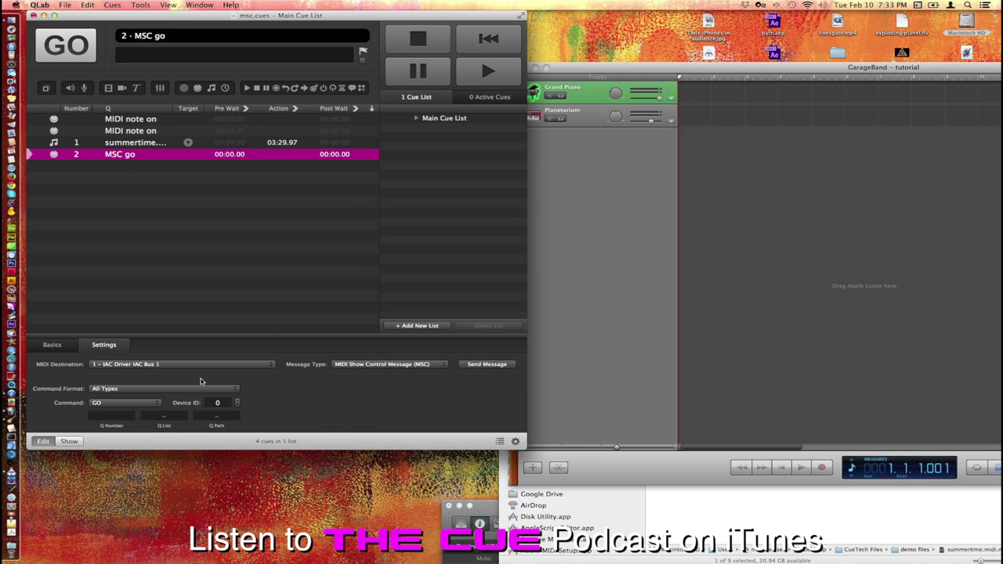
Set the MSC cue to Lighting (General) command format with device ID 16.
click(110, 389)
click(117, 401)
click(236, 402)
click(237, 402)
click(236, 400)
click(236, 400)
click(238, 405)
Open midi lesson.lxcues from the demo files folder and move its cue sheet lower.
click(728, 502)
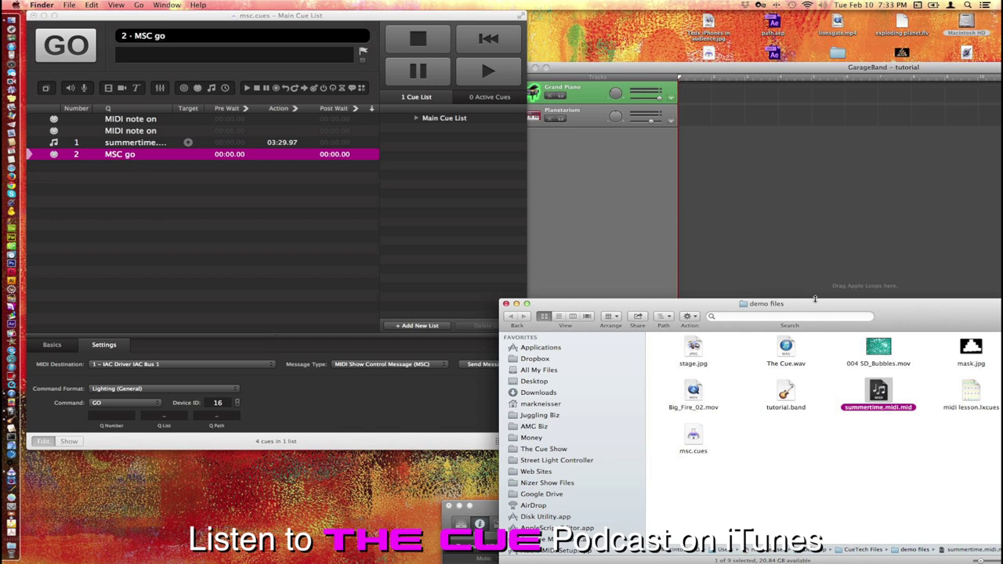
drag(814, 305, 777, 303)
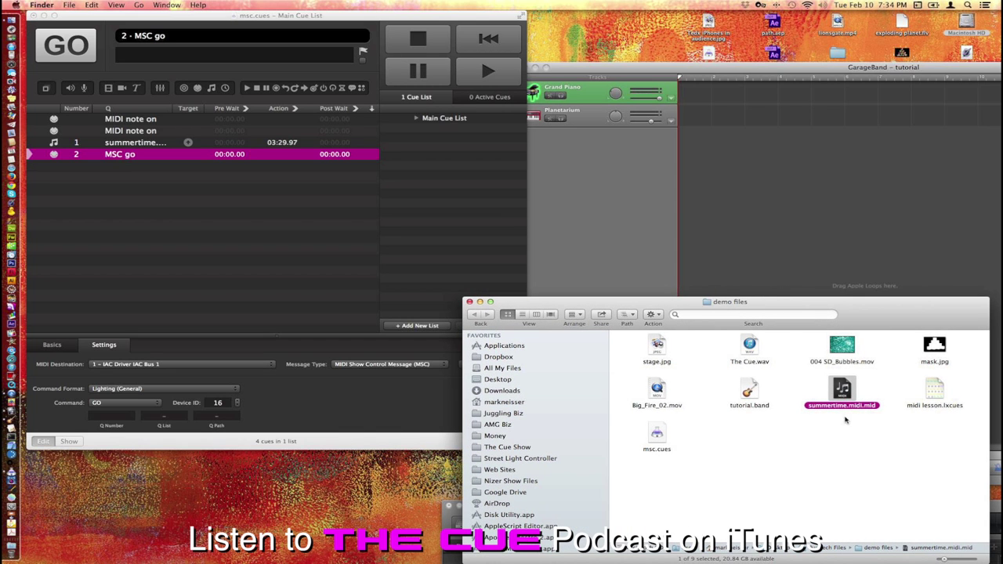
click(934, 393)
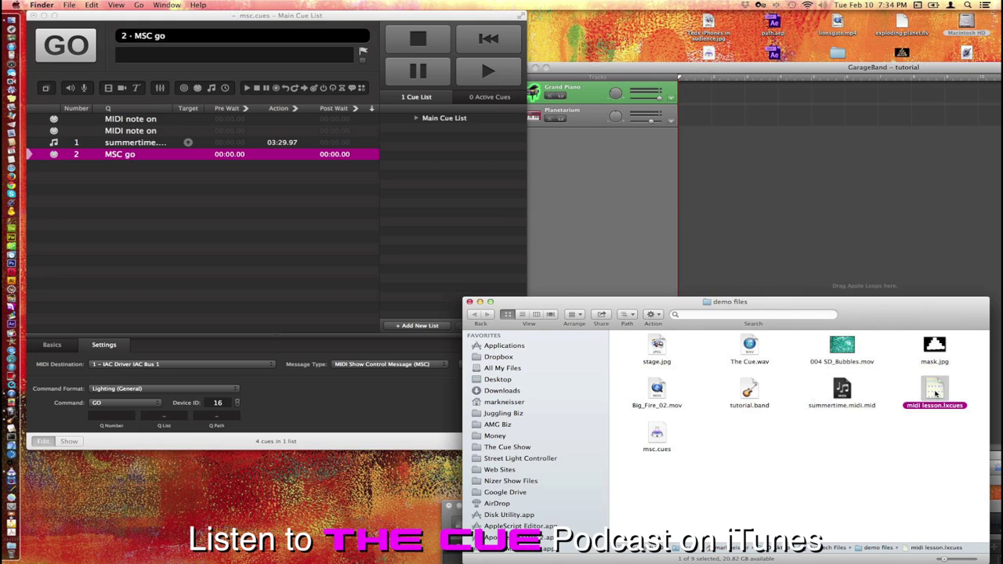
double_click(935, 392)
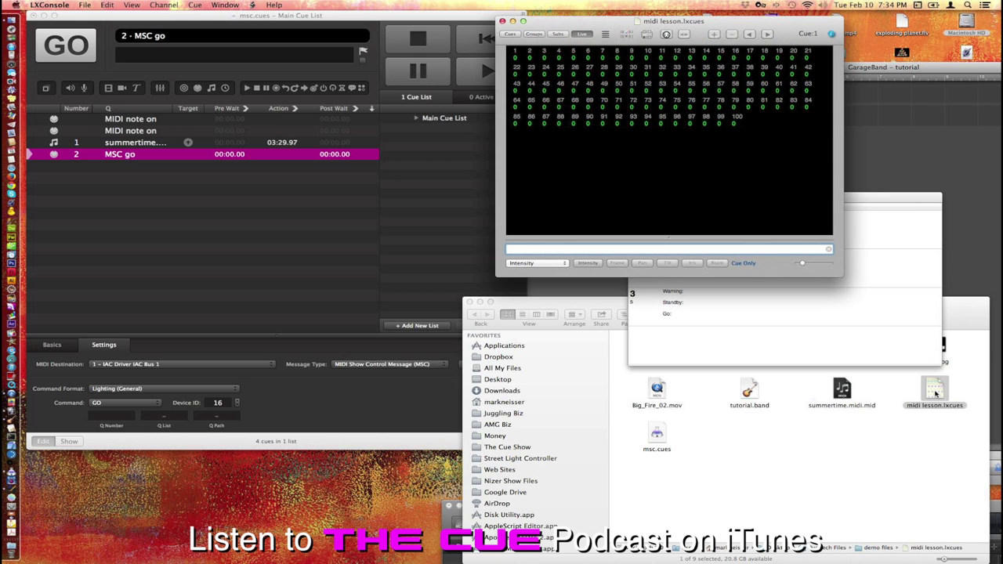
drag(858, 197, 843, 316)
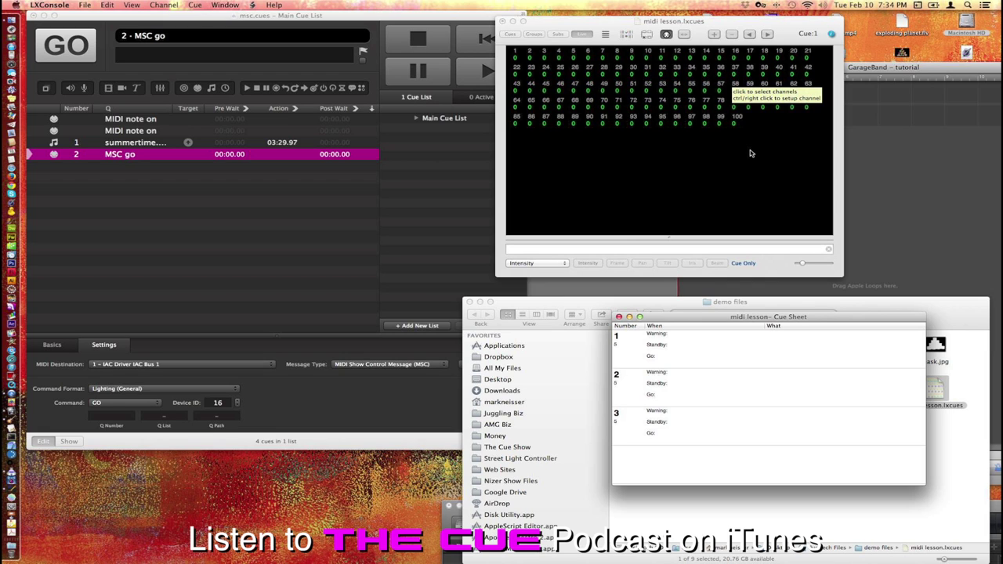
click(632, 188)
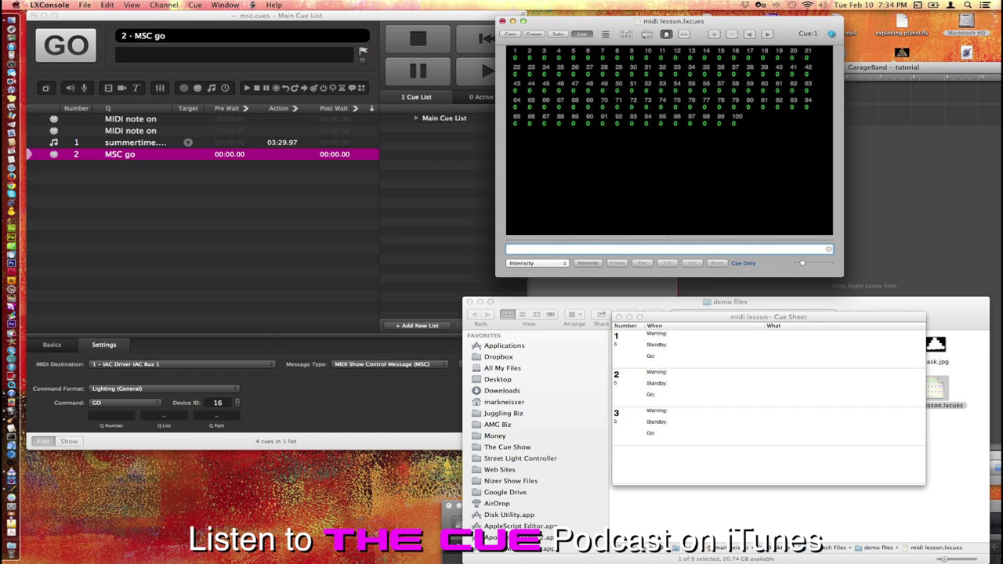
Toggle the MIDI Show Control input setting in LXConsole's external control options.
click(84, 5)
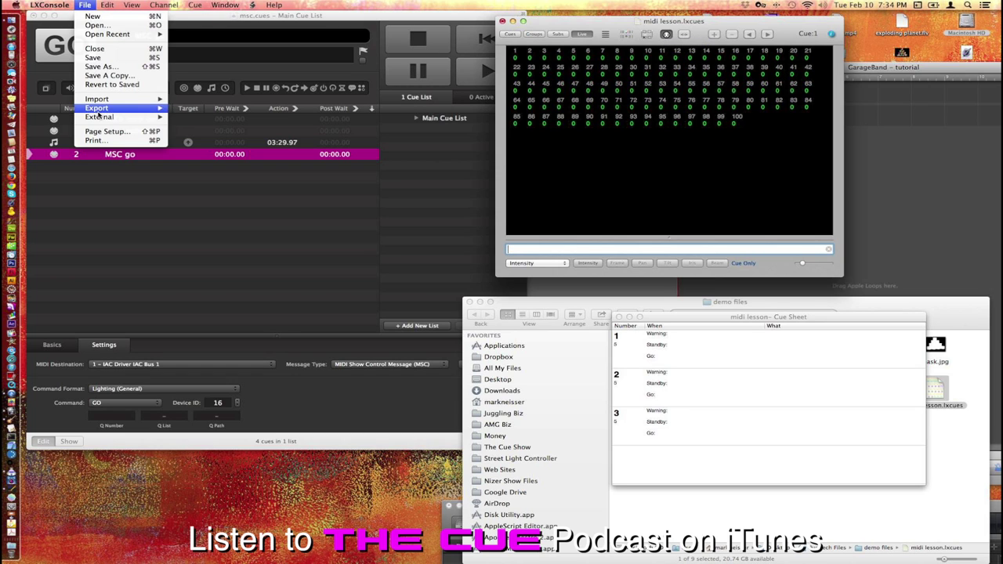
mouse_move(102, 118)
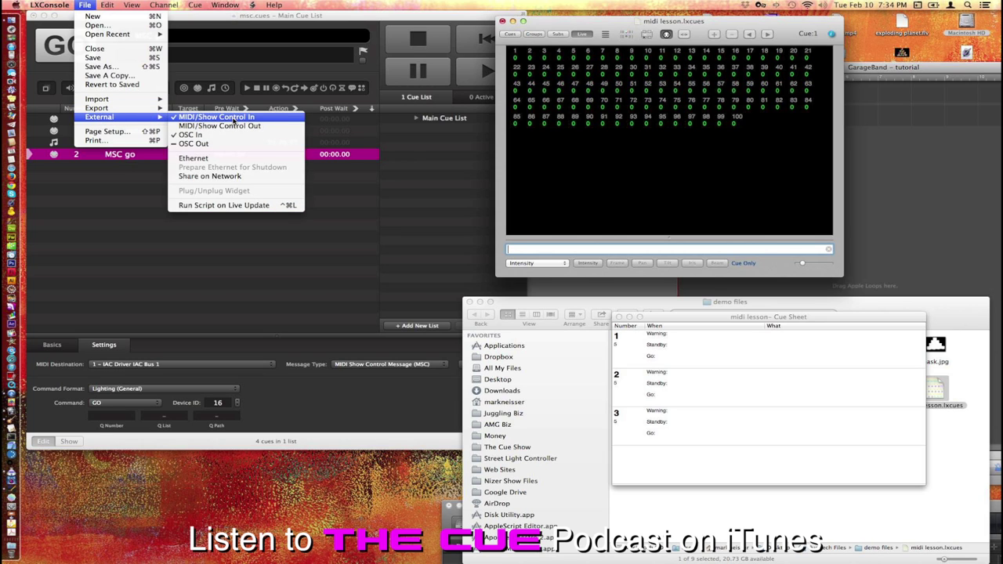
click(234, 117)
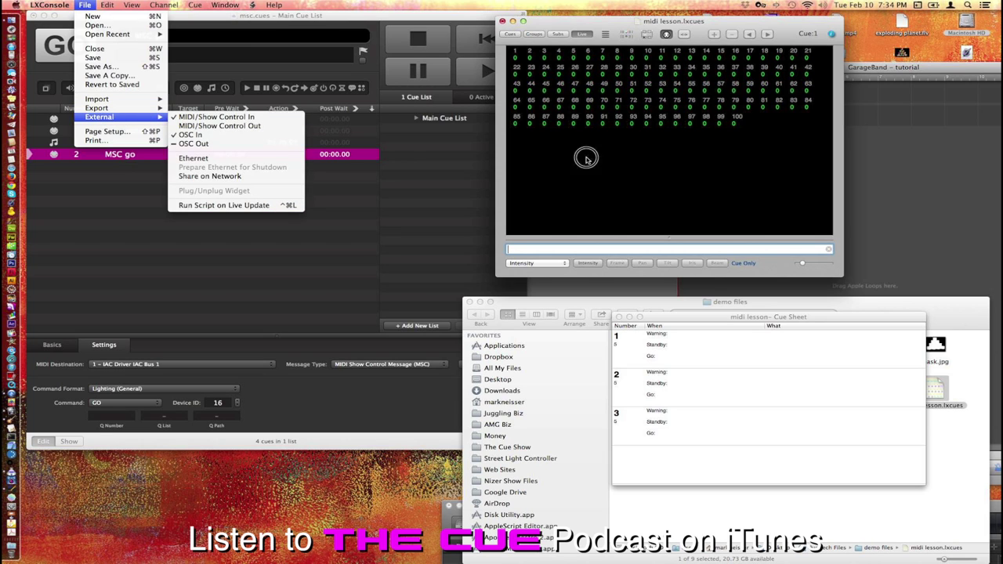
click(586, 159)
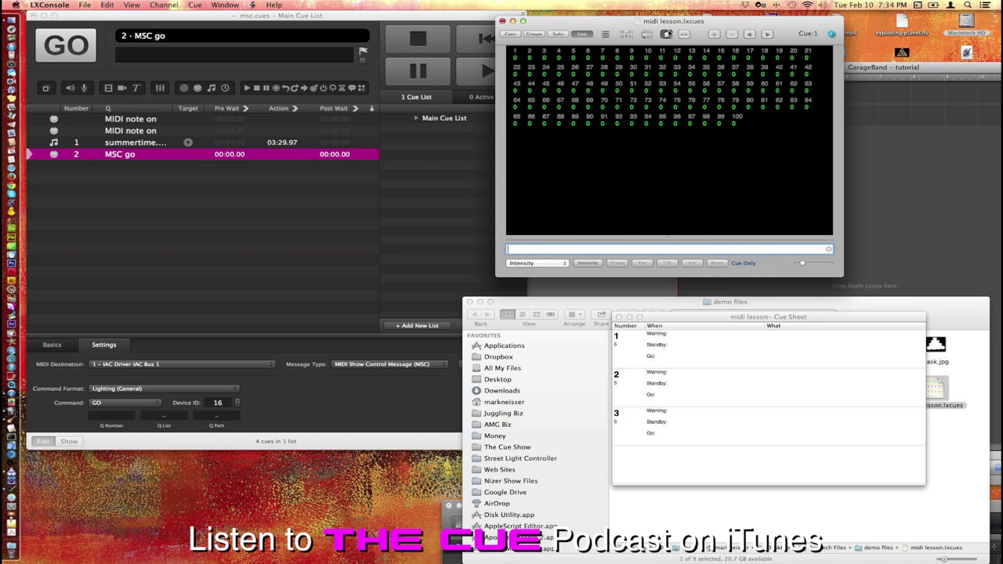
click(83, 5)
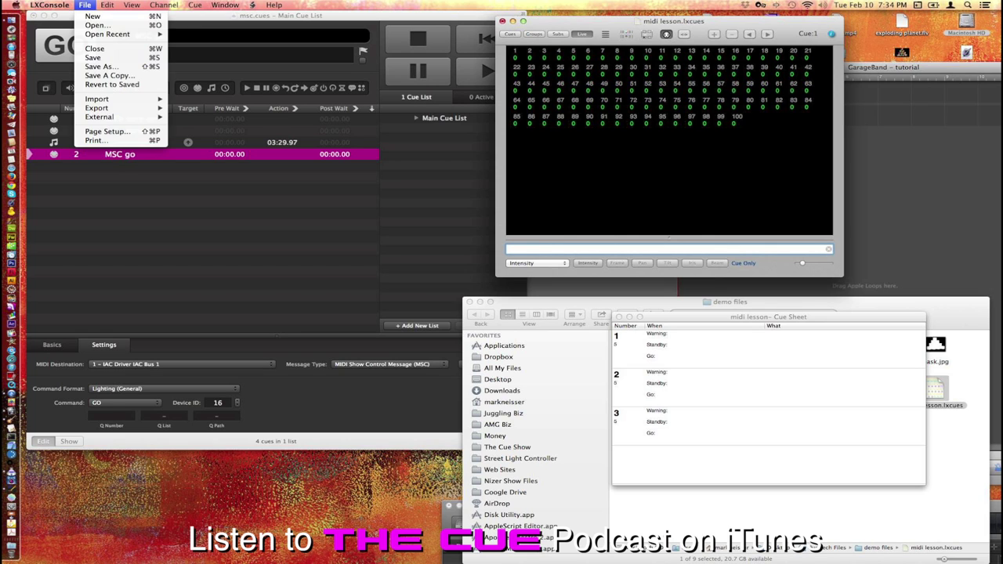
mouse_move(110, 118)
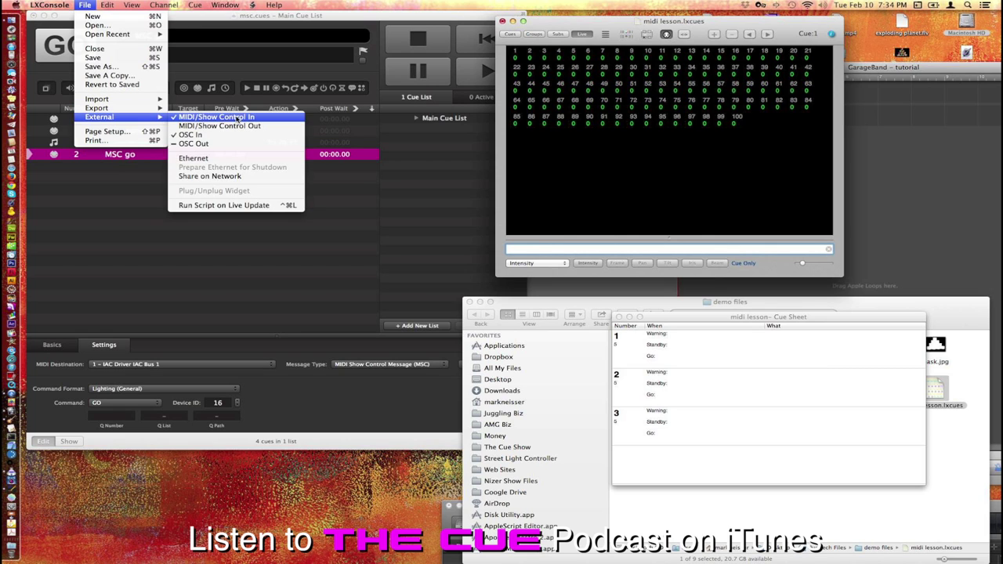
click(710, 165)
click(49, 5)
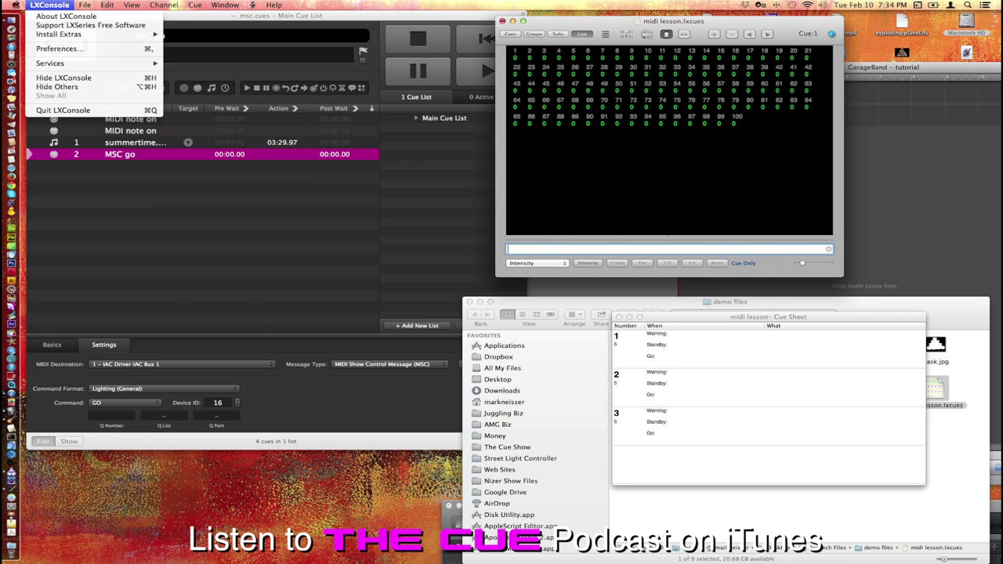
click(51, 50)
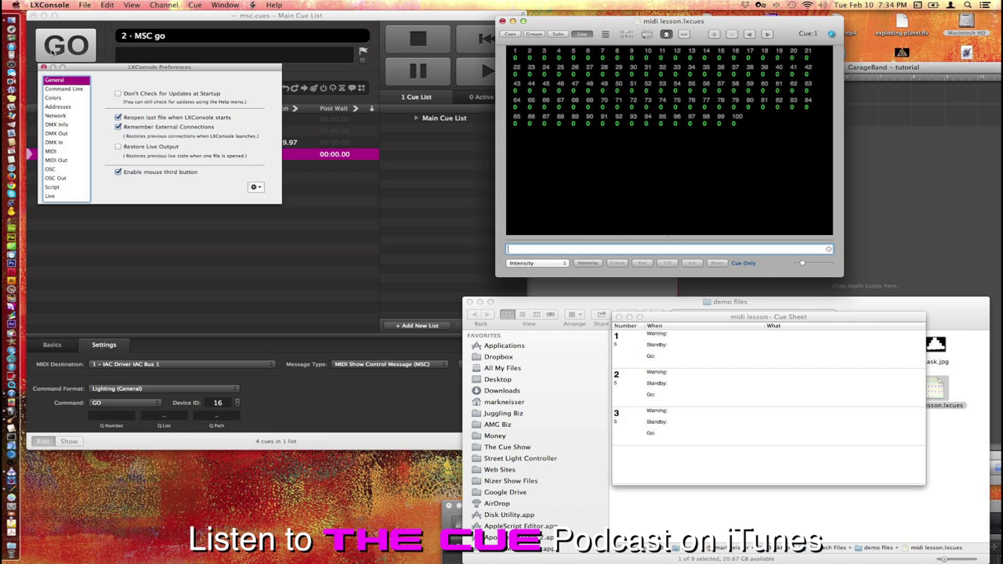
click(57, 152)
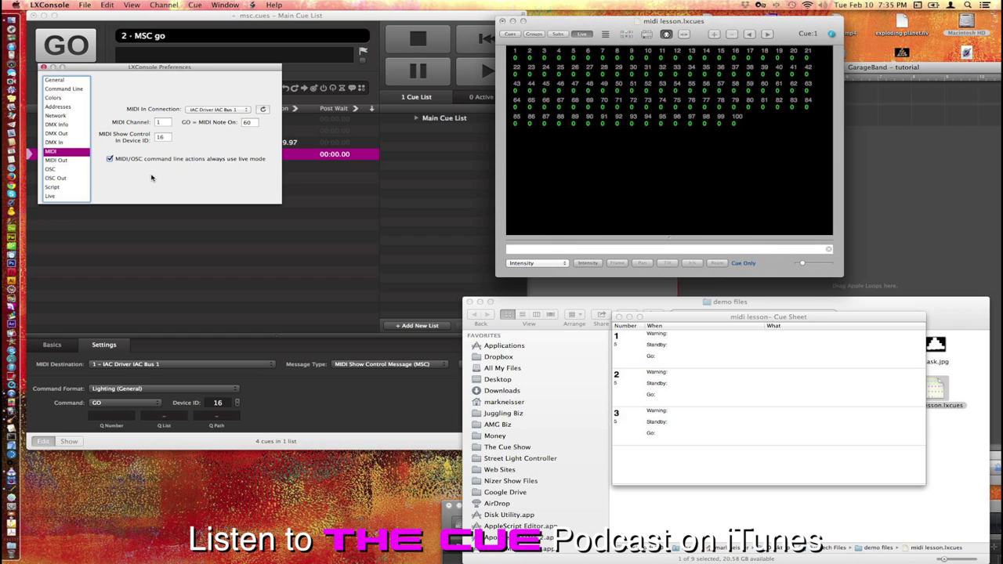
click(43, 68)
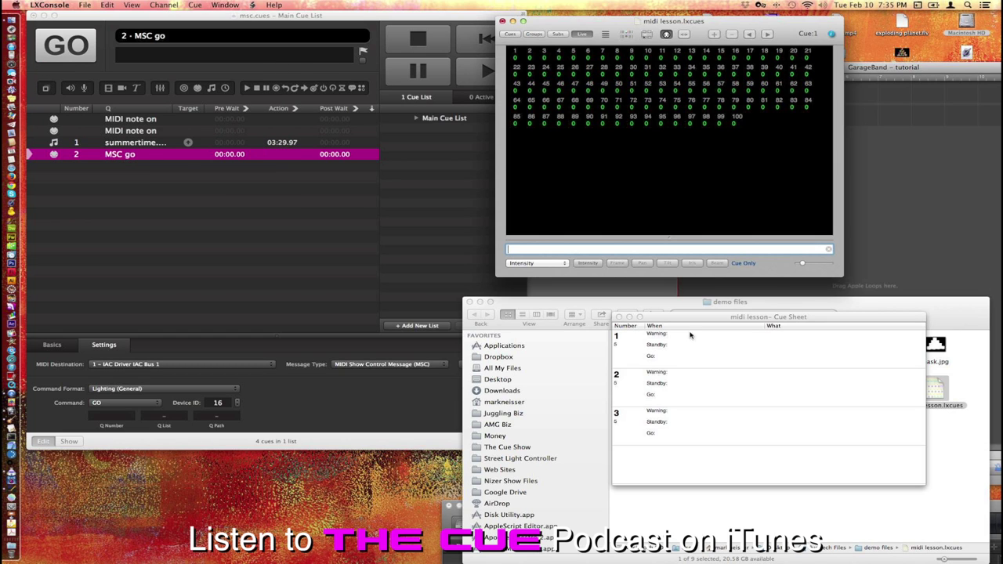
View levels for lighting cues 1, 2 and 3, ending with channels 43–49 full, then return to QLab.
drag(709, 317, 613, 292)
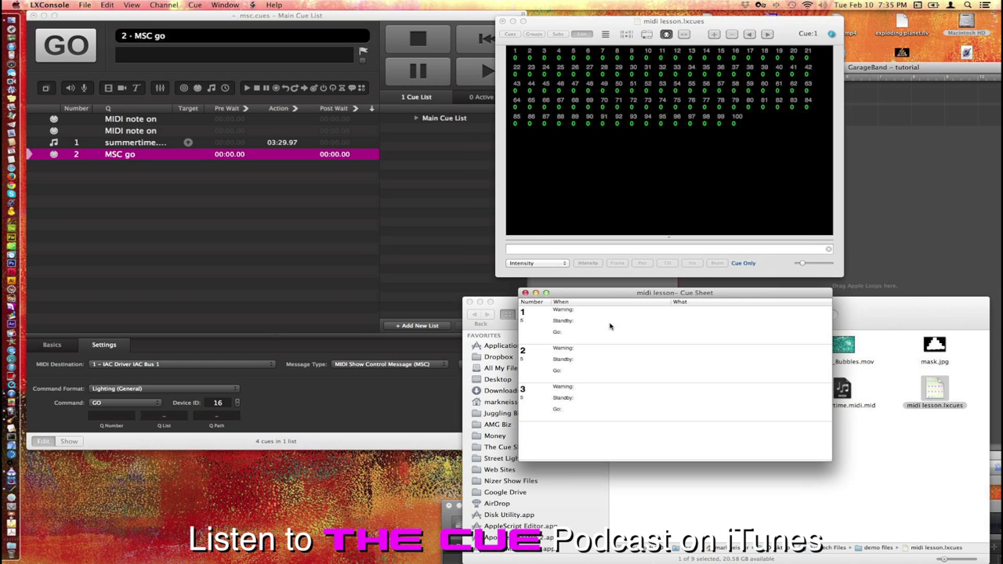
click(611, 321)
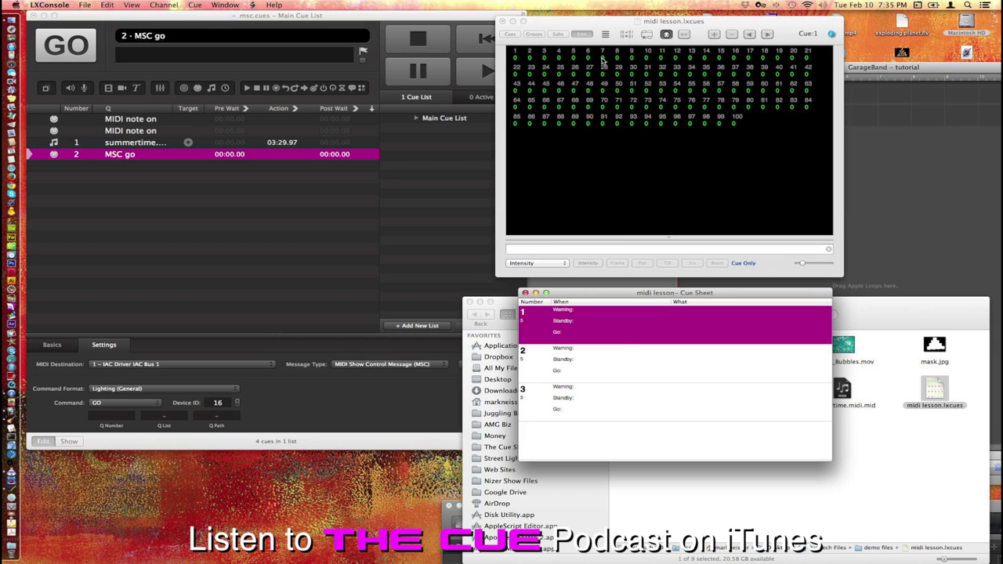
click(511, 33)
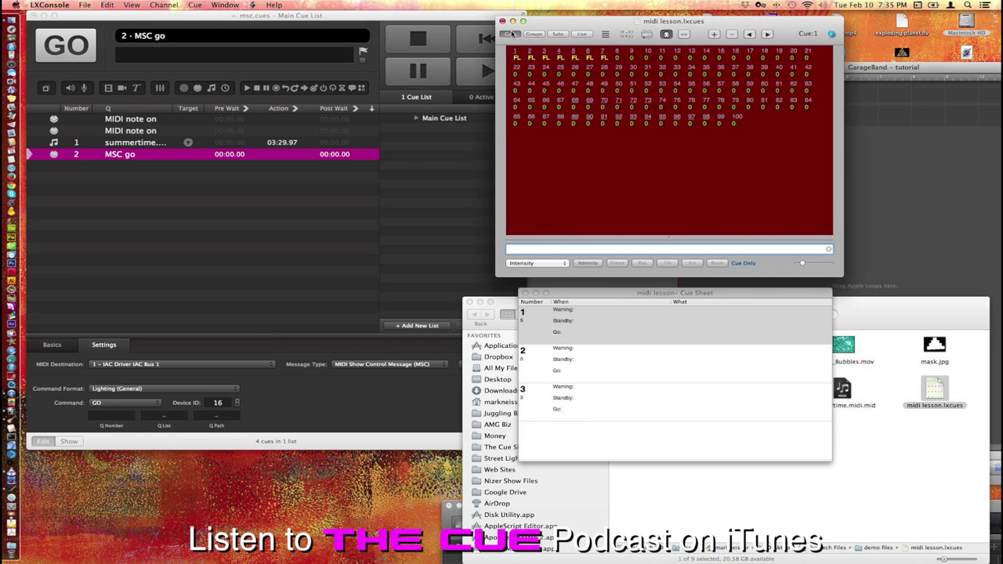
click(644, 373)
click(644, 373)
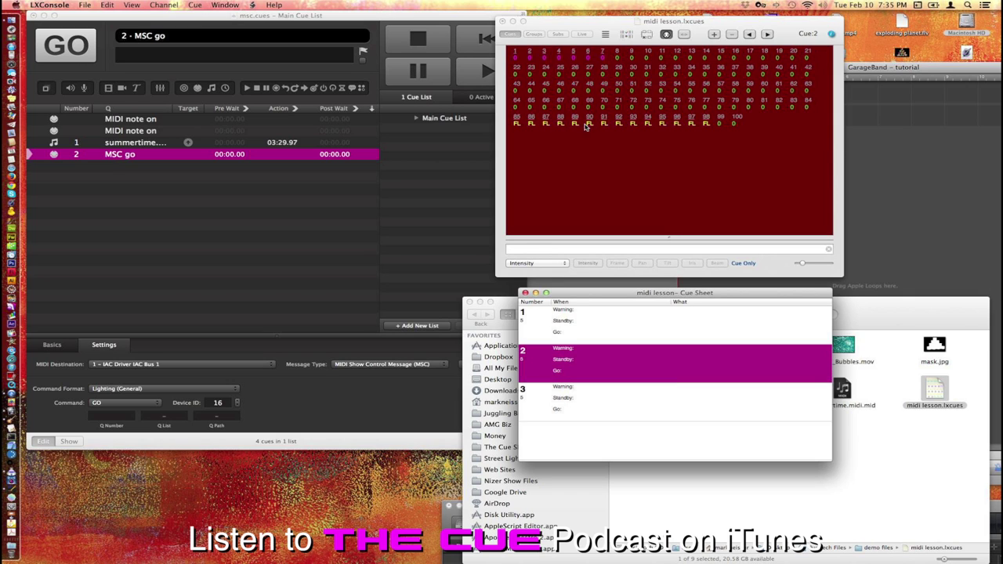
click(631, 400)
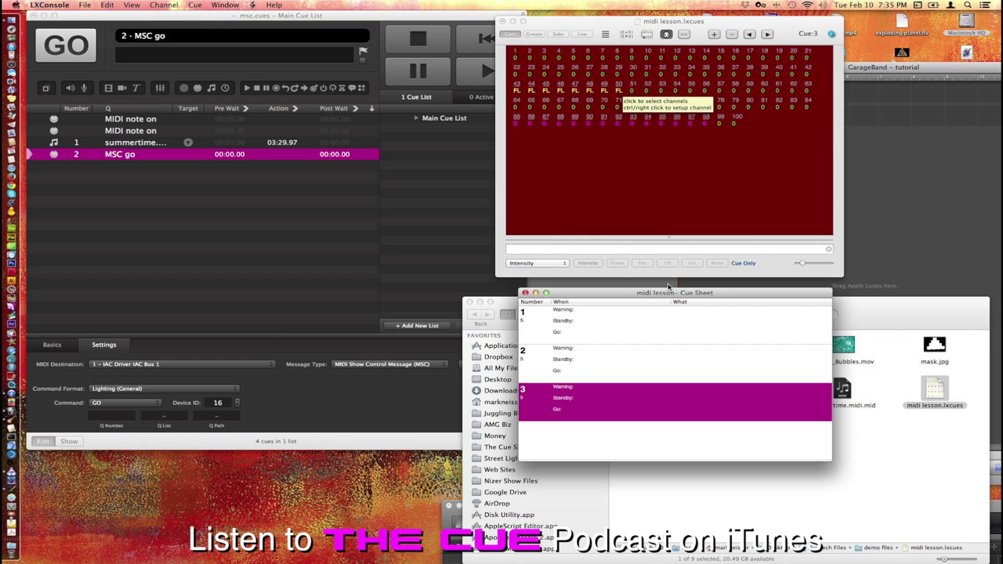
click(183, 219)
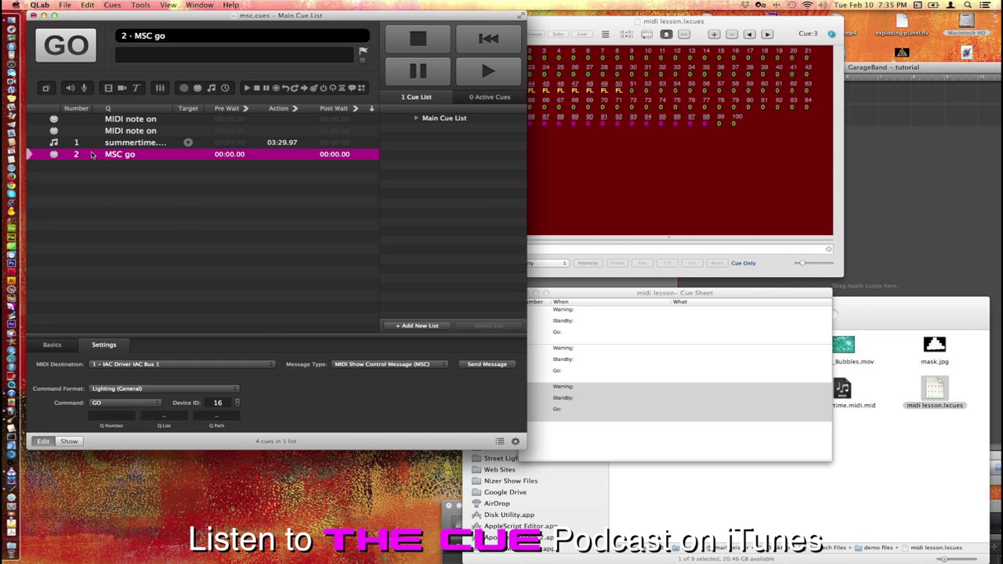
Duplicate the MSC go cue to make three MSC go cues.
click(111, 415)
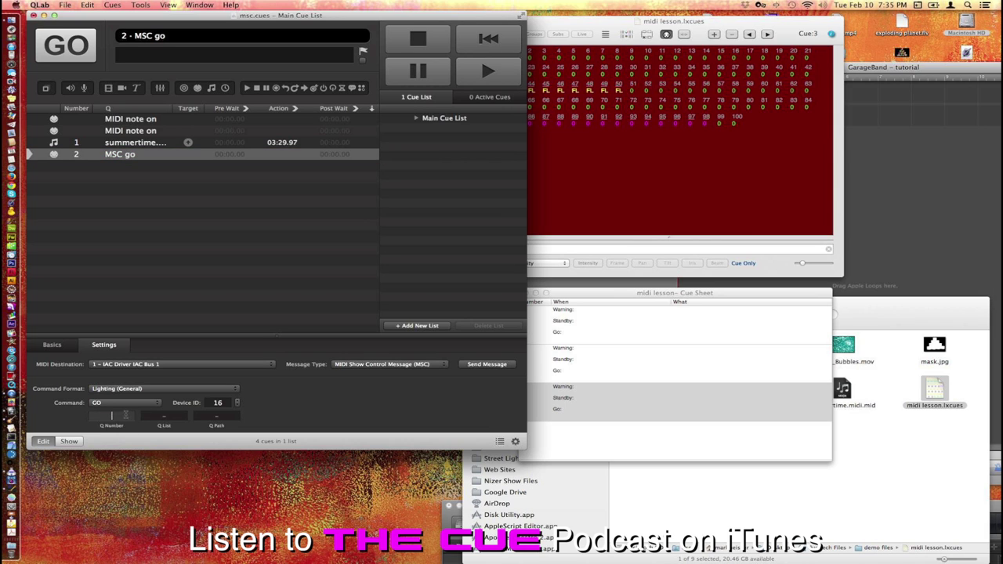
click(182, 205)
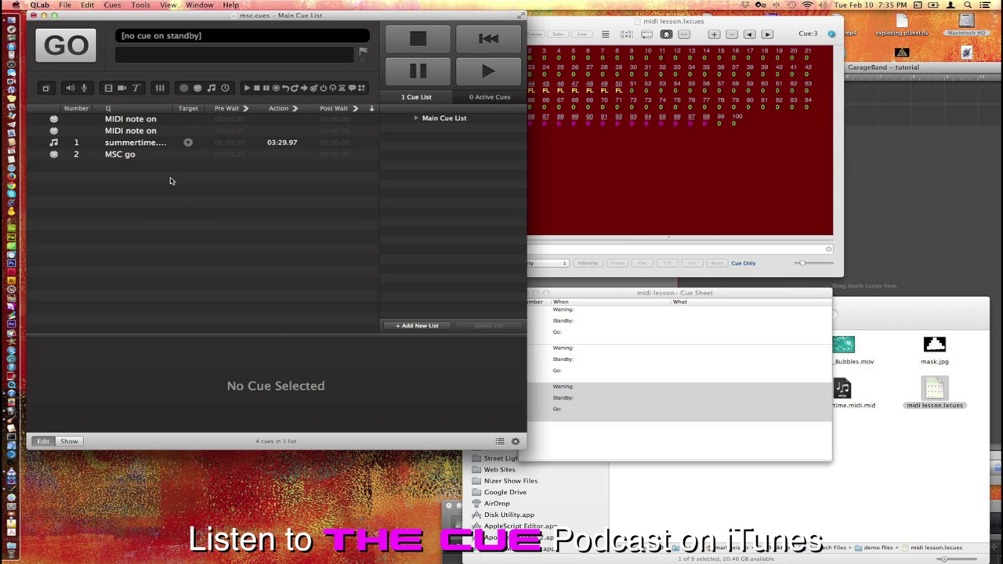
click(165, 161)
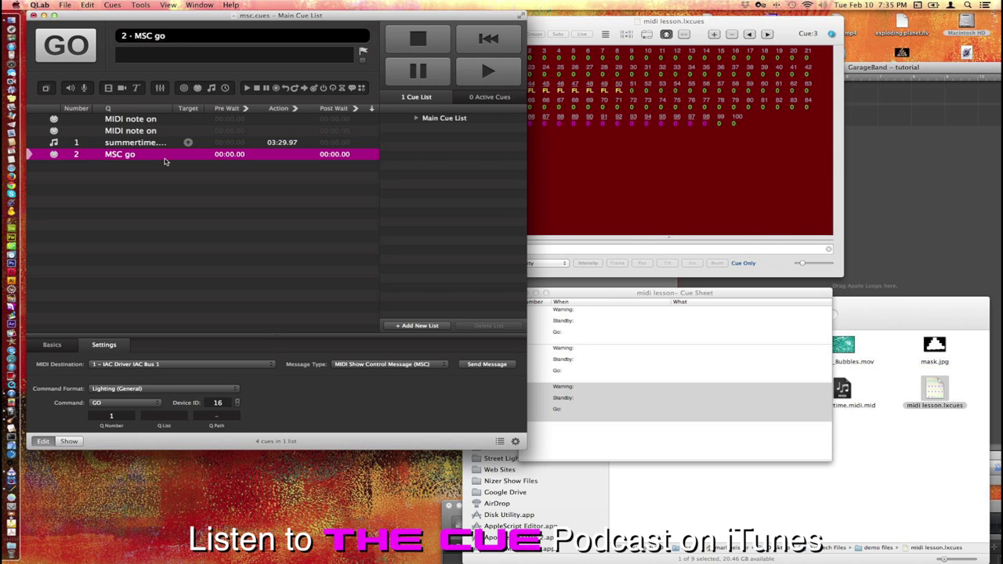
key(super+d)
key(super+d)
click(158, 166)
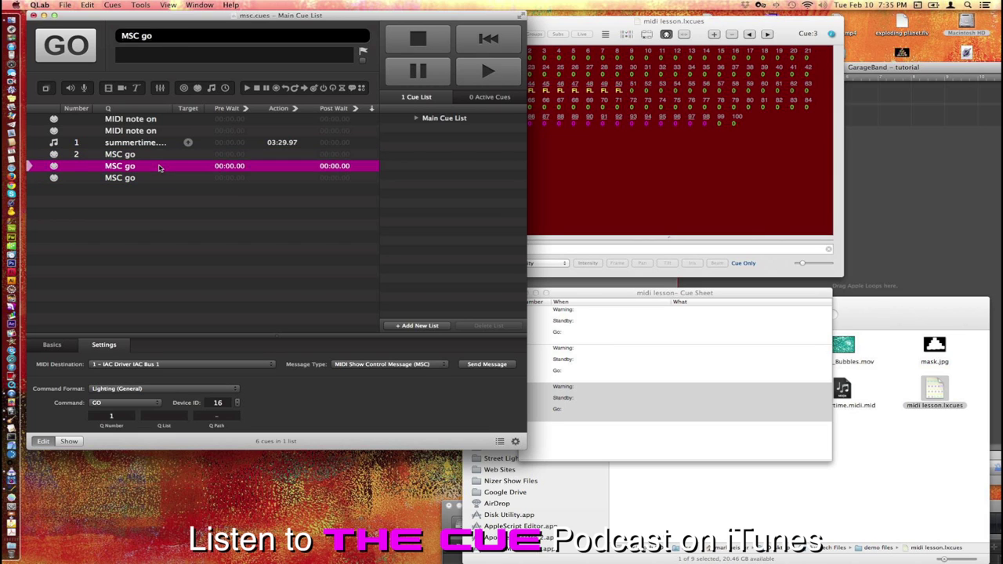
Set the second and third MSC go cues' Q numbers to 2 and 3.
click(112, 415)
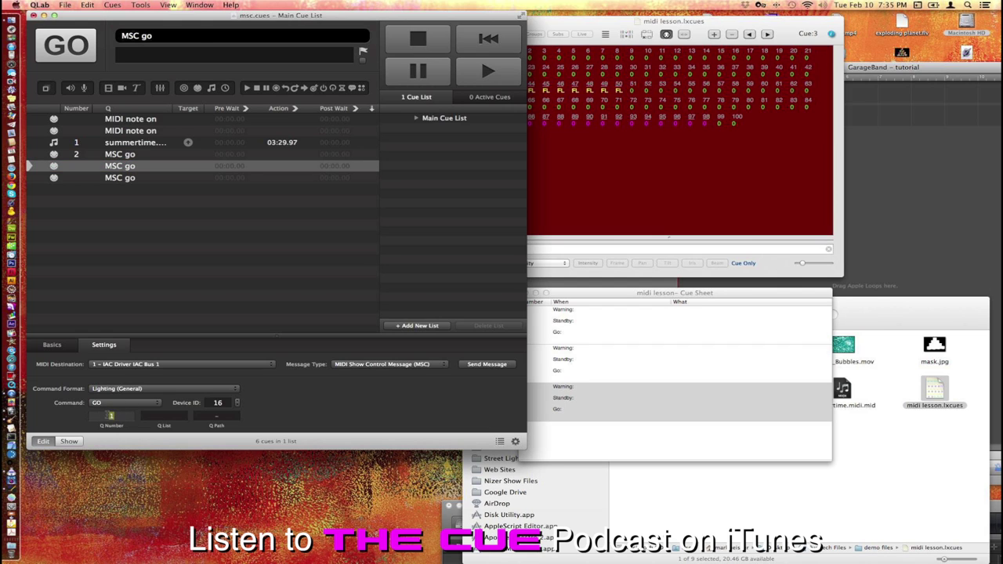
text(2)
click(177, 197)
click(167, 179)
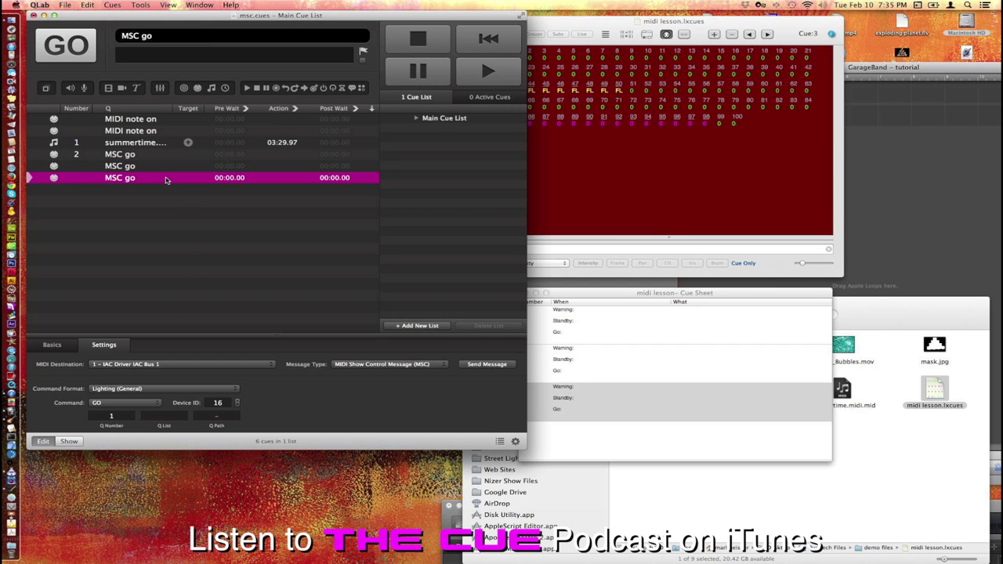
click(112, 416)
text(3)
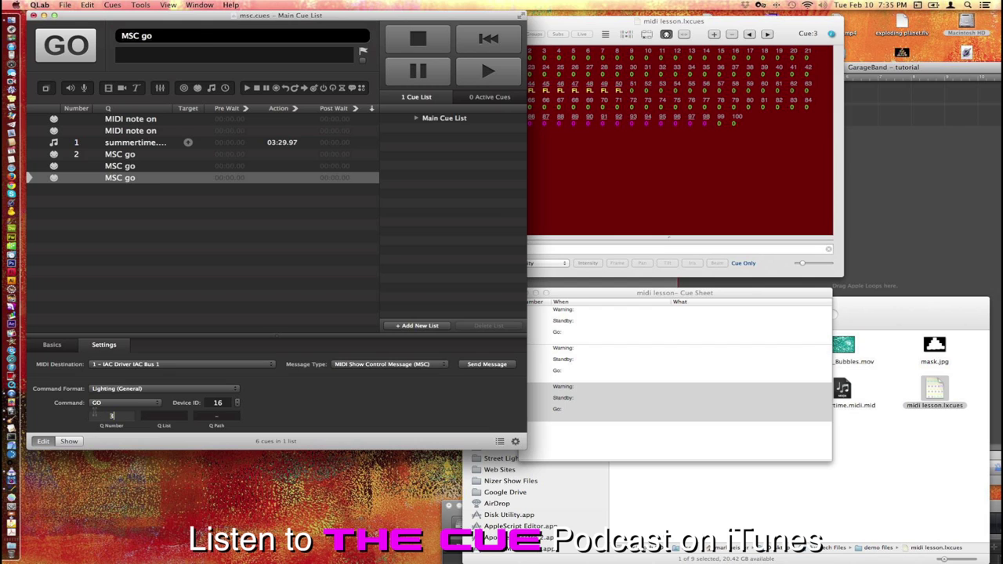
click(234, 288)
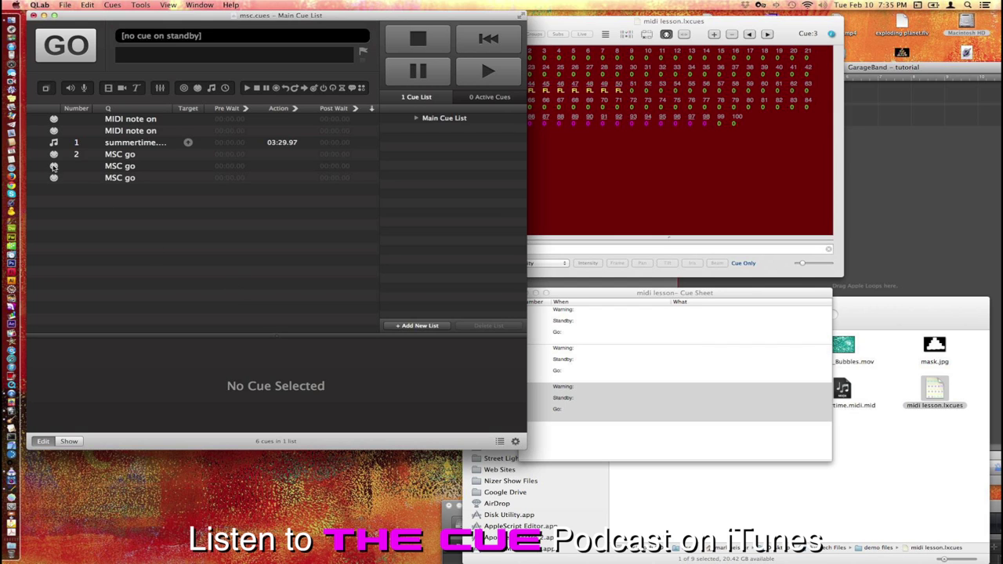
Test-fire cue 2 and check the lighting trigger in LXConsole.
click(43, 154)
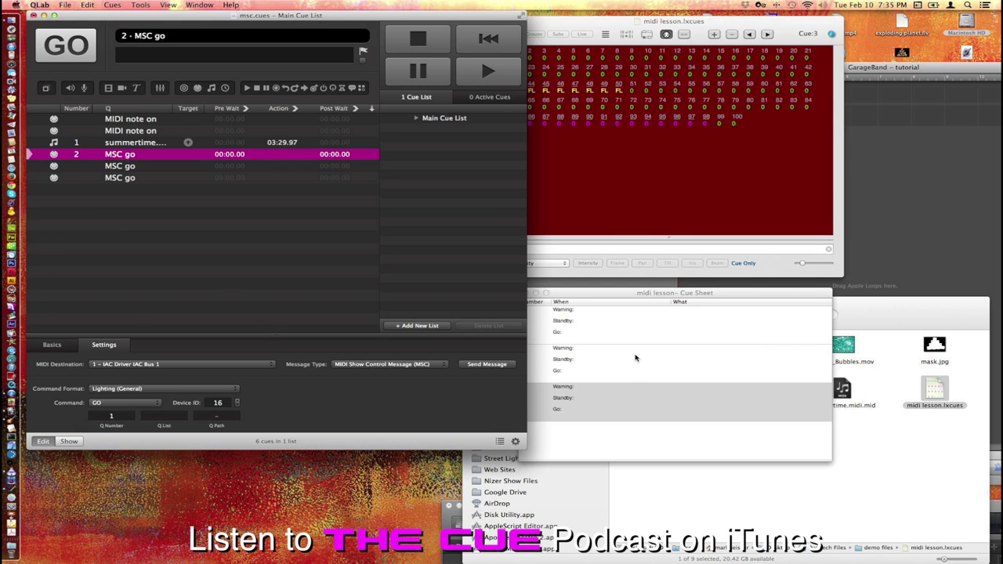
drag(624, 295, 666, 291)
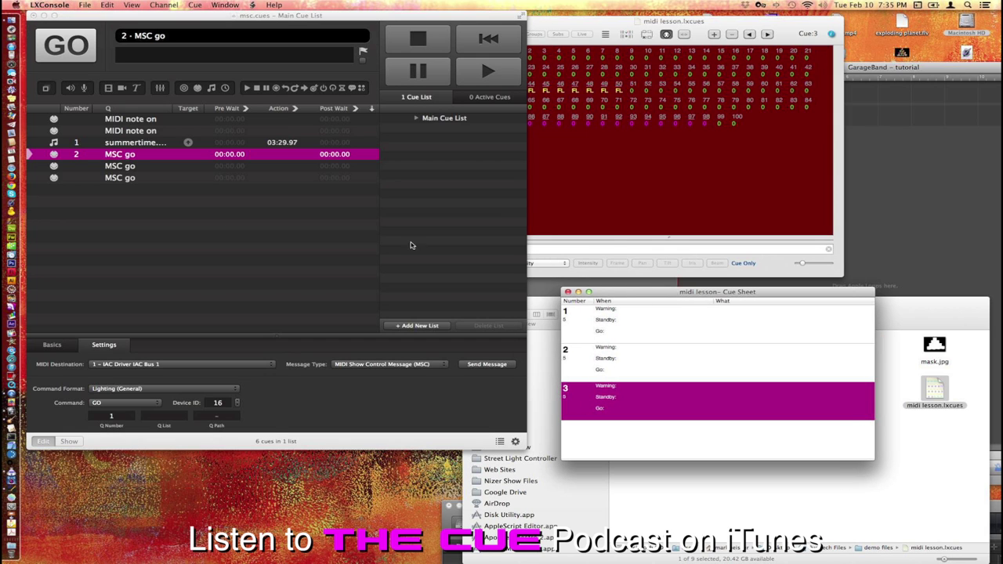
click(76, 45)
click(76, 45)
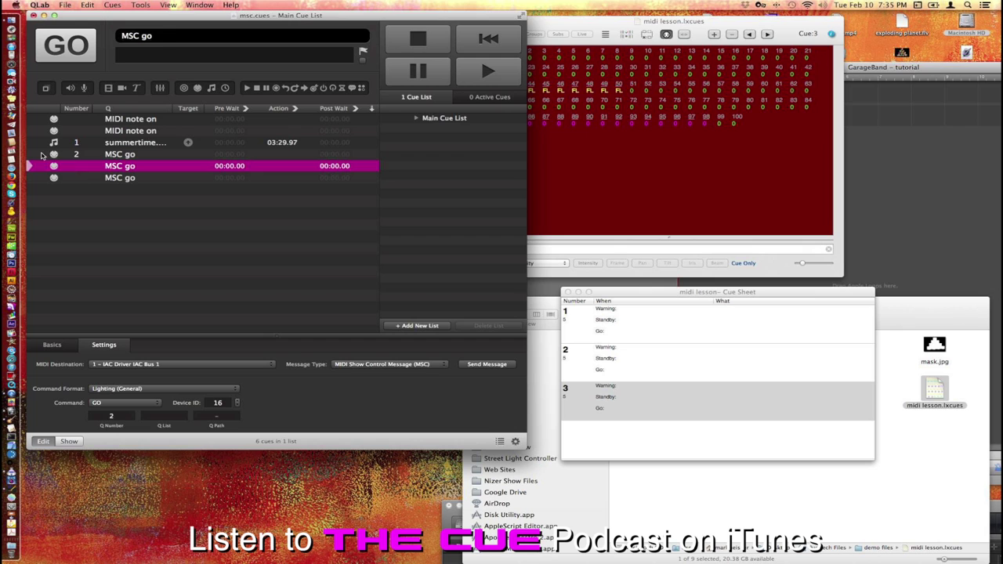
click(42, 154)
click(608, 24)
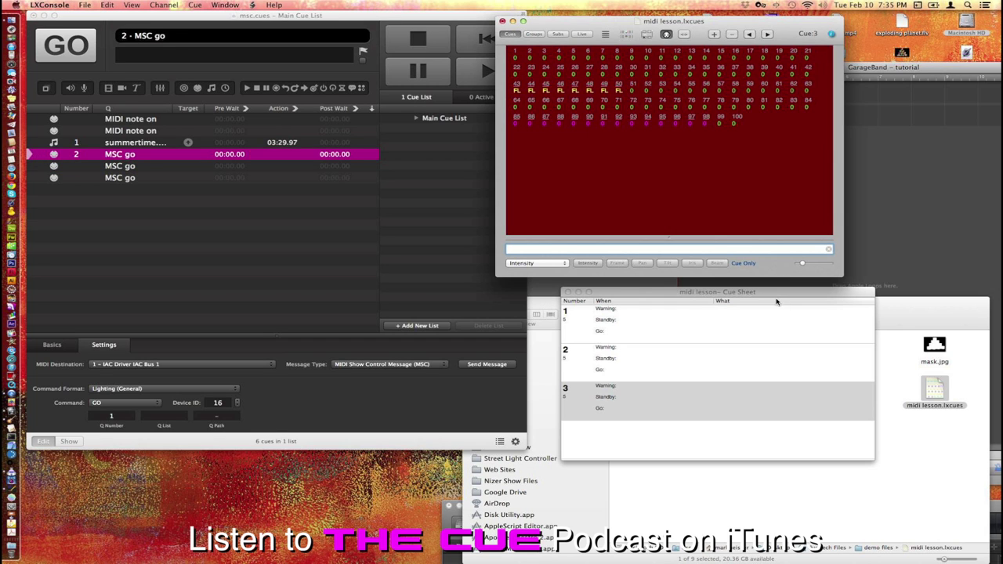
Open LXConsole's Live playback panel and arrange it beside the cue sheet with cue 1 selected.
drag(776, 294, 740, 286)
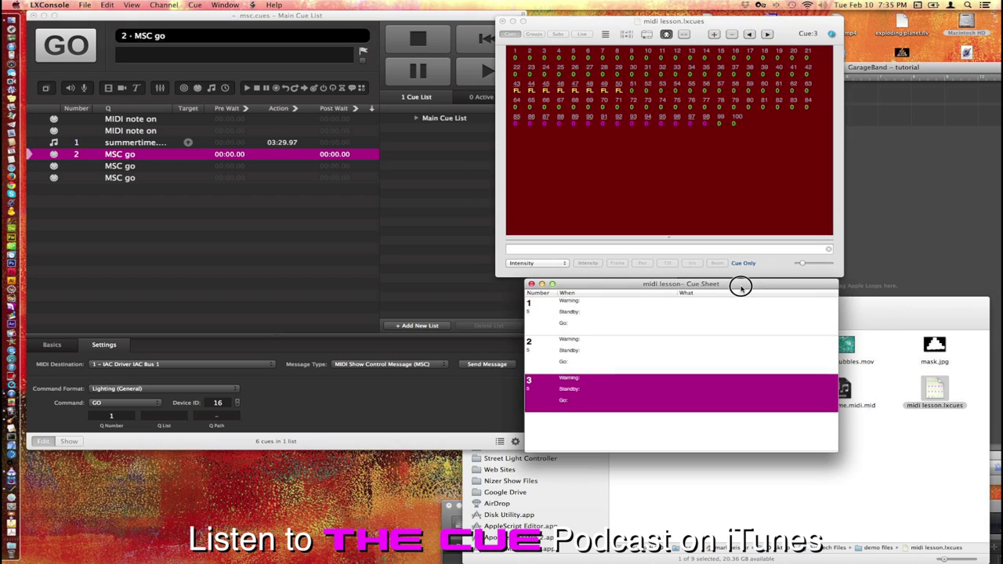
click(647, 37)
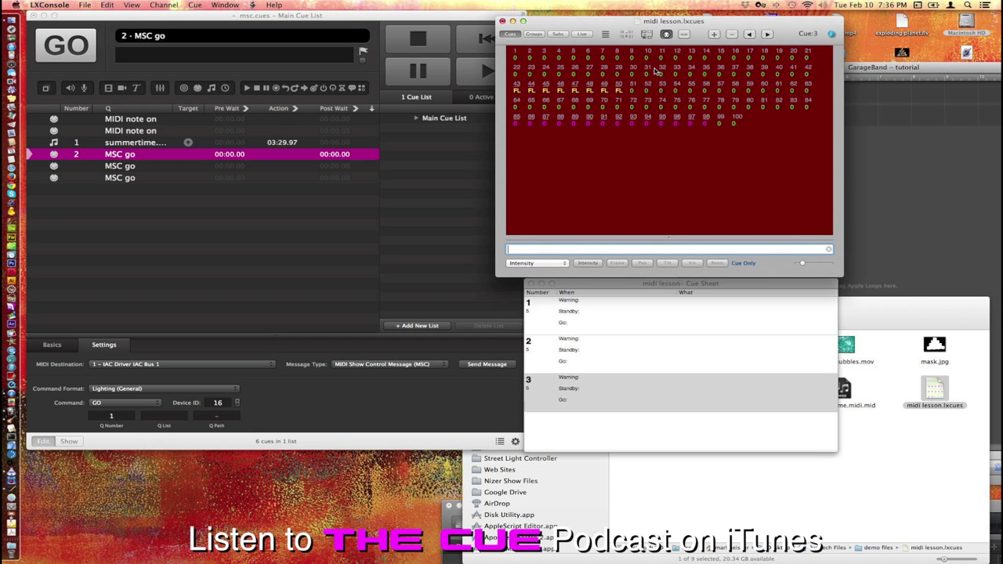
click(652, 37)
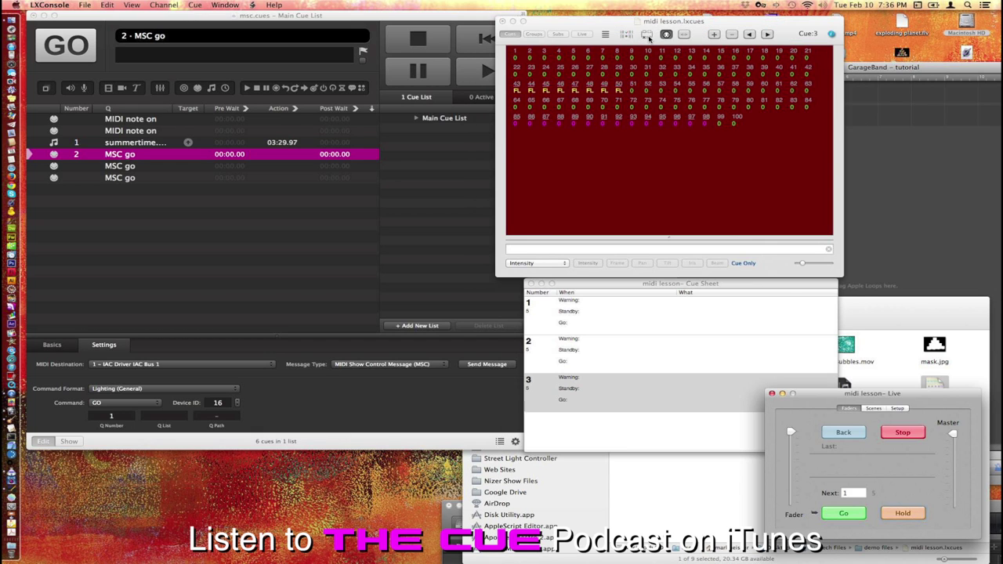
drag(867, 394, 845, 286)
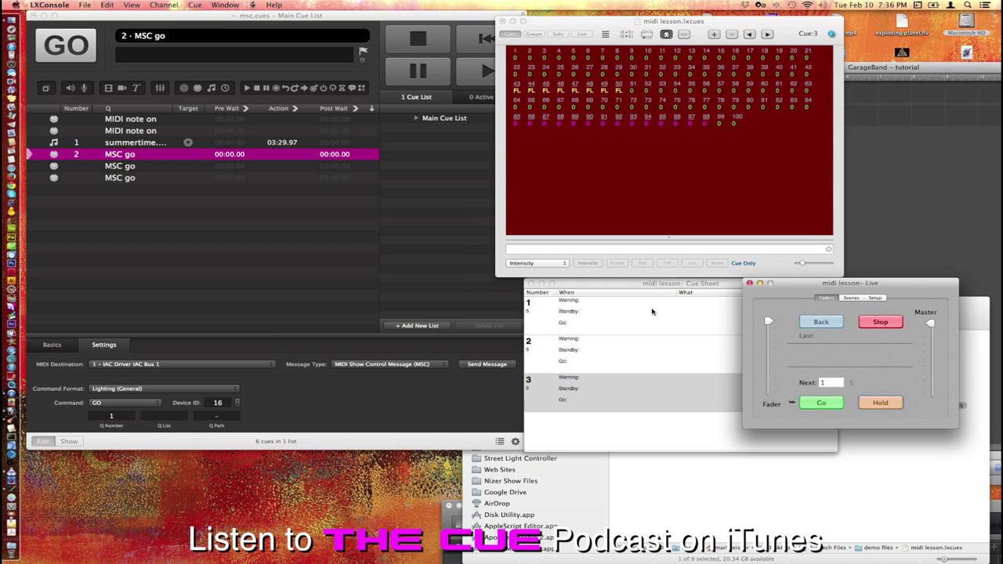
click(652, 312)
click(928, 288)
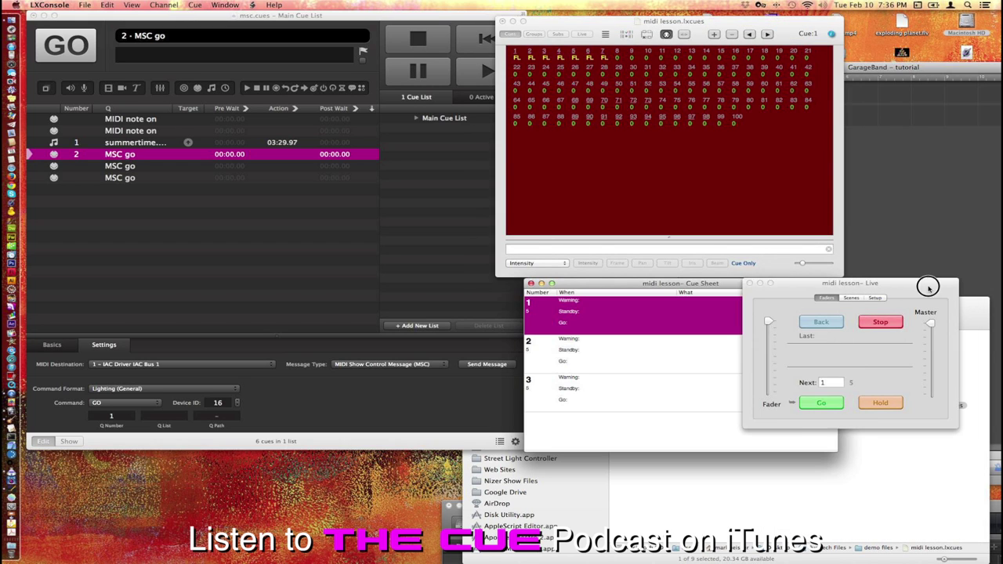
click(635, 314)
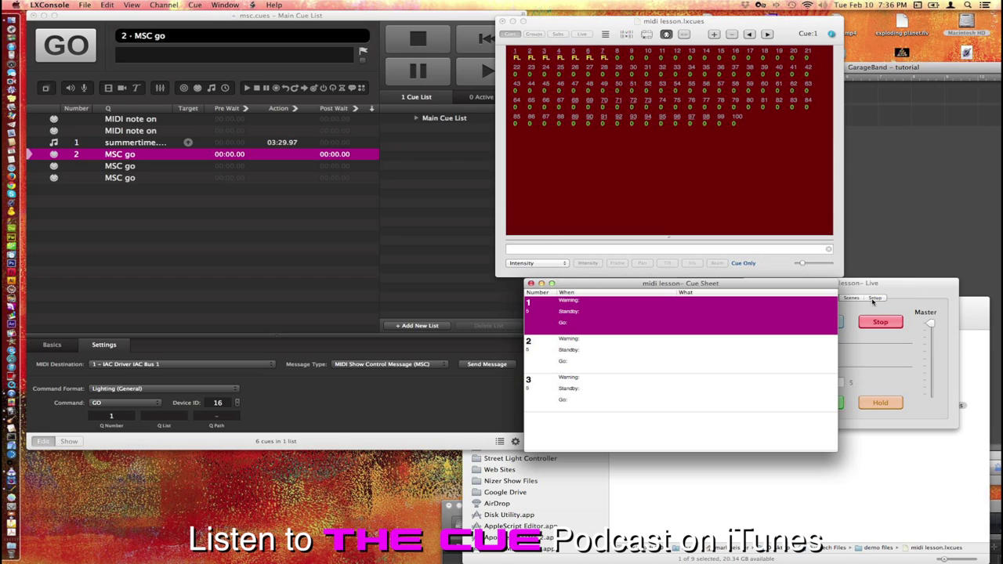
click(905, 282)
drag(904, 283, 949, 300)
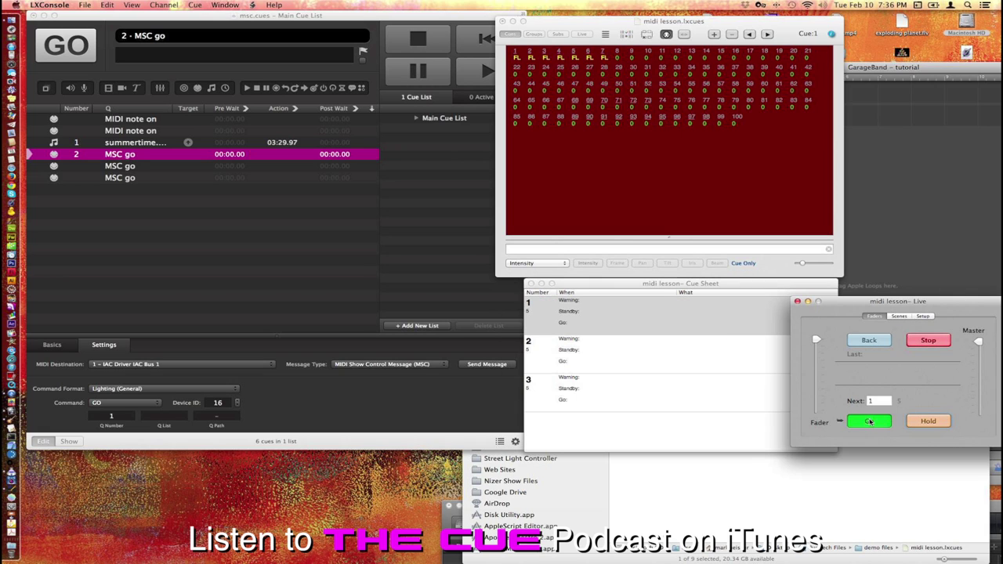
Run lighting cue 1 and display the live channel levels, then return to QLab.
click(869, 422)
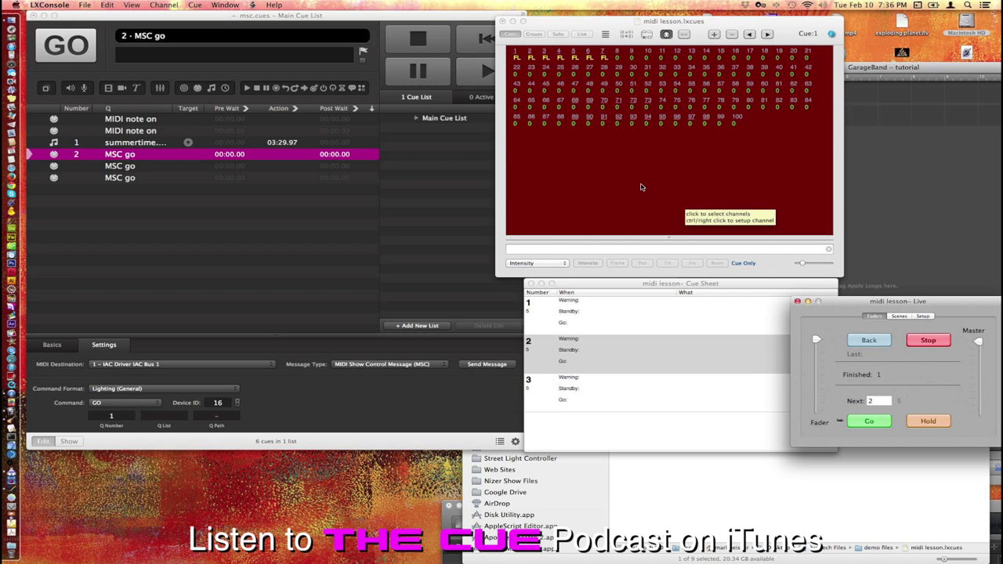
click(586, 21)
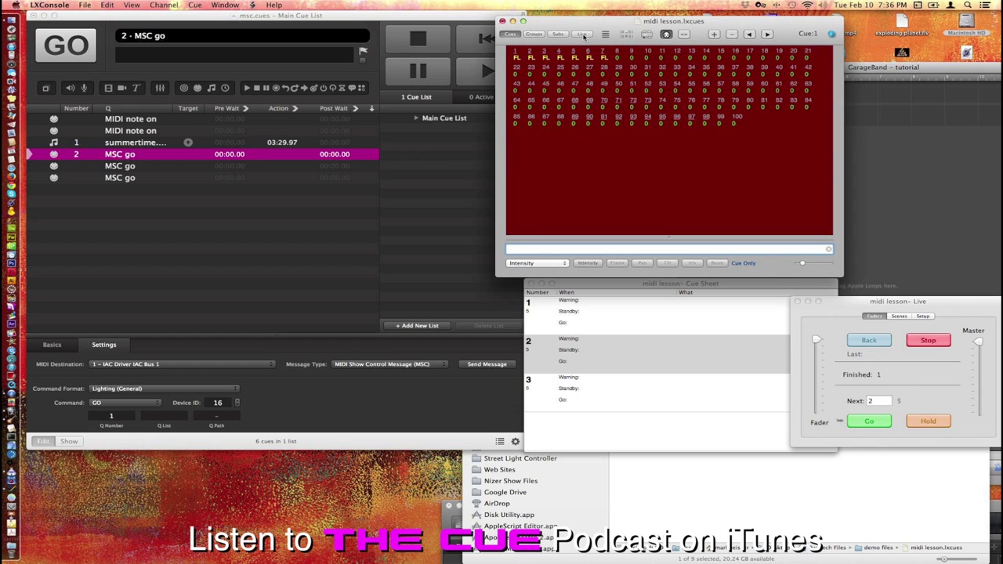
click(583, 34)
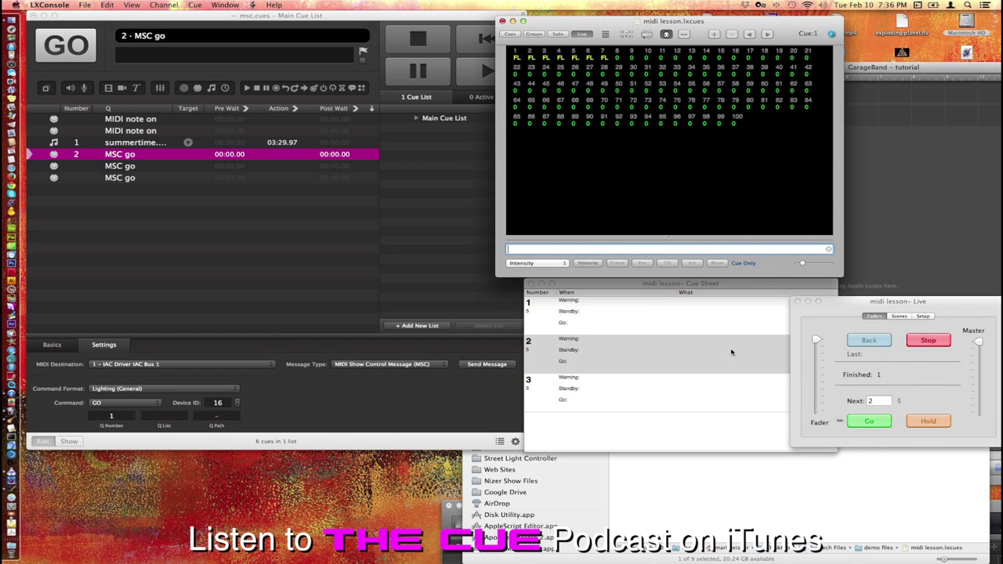
click(90, 212)
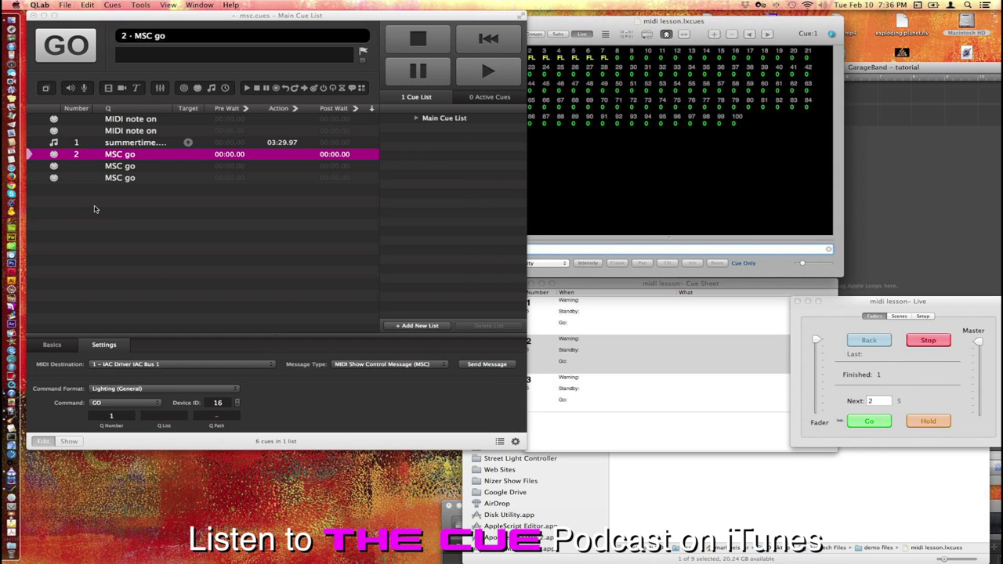
Fire QLab's three MSC go cues in turn, running lighting cues 1, 2 and 3 in LXConsole.
click(66, 45)
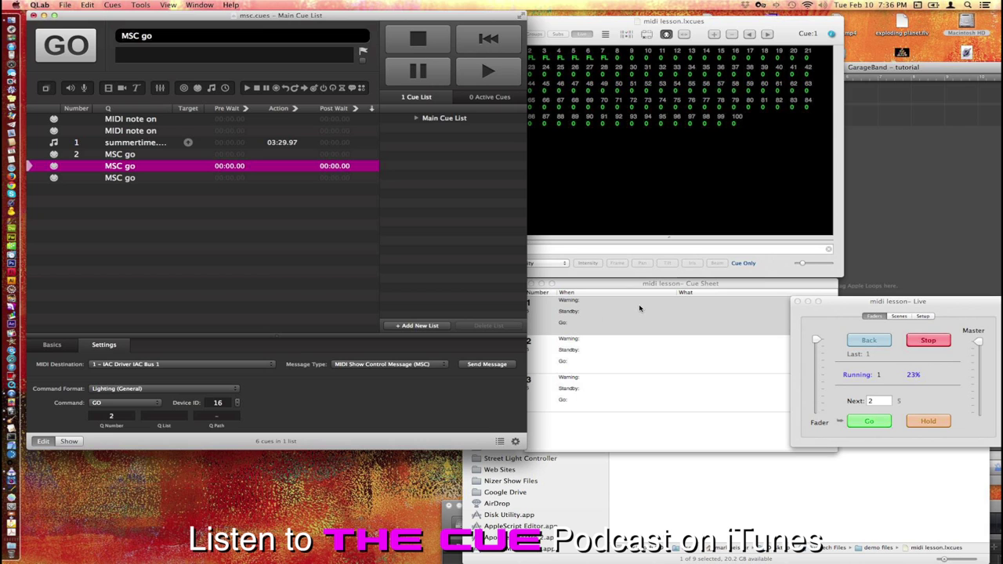
click(620, 22)
drag(619, 22, 656, 20)
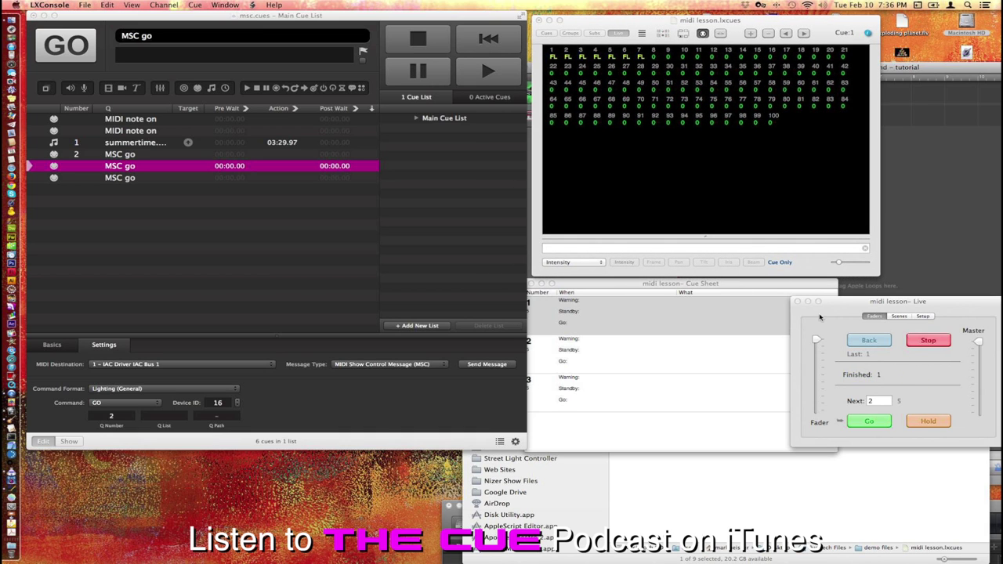
click(208, 209)
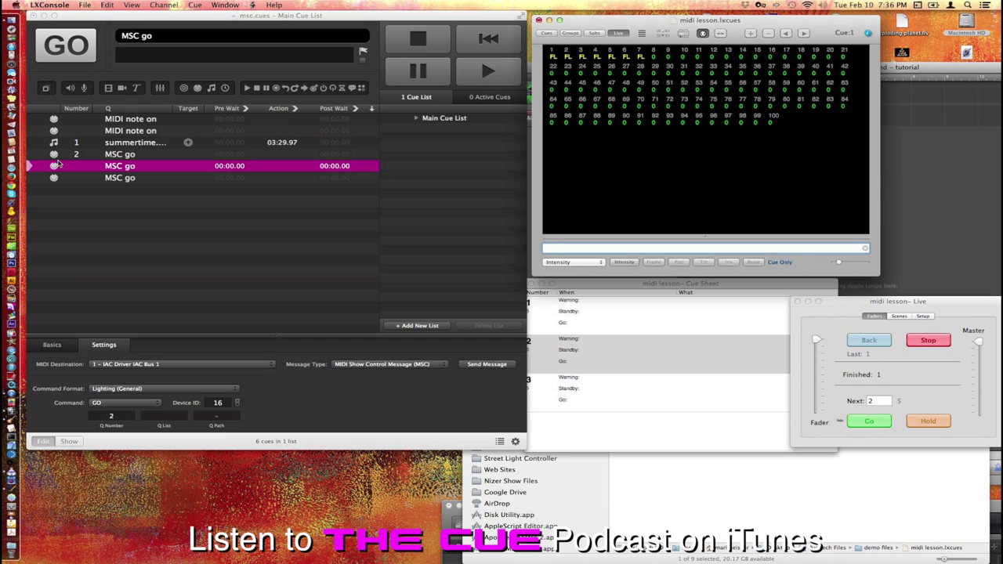
click(69, 45)
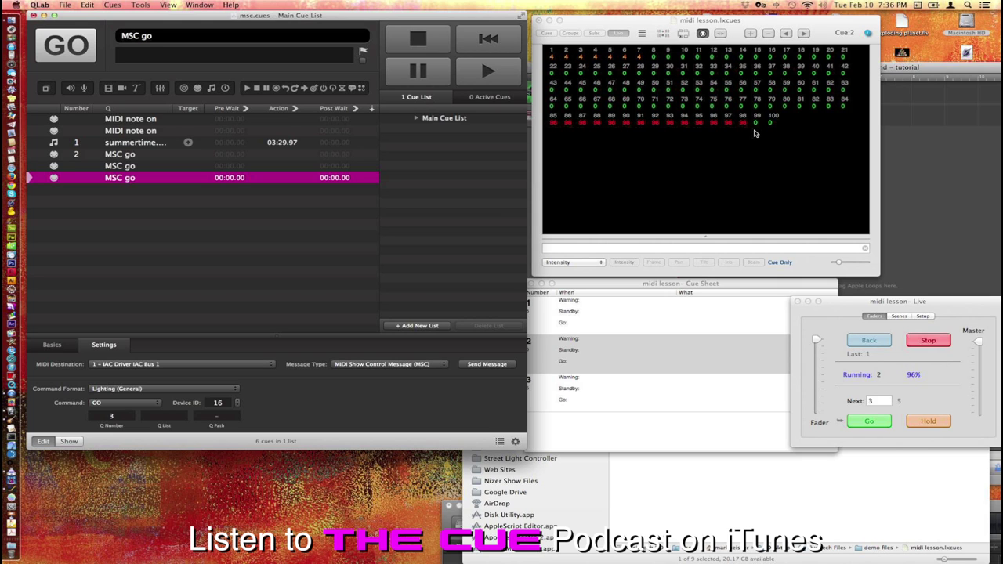
click(51, 47)
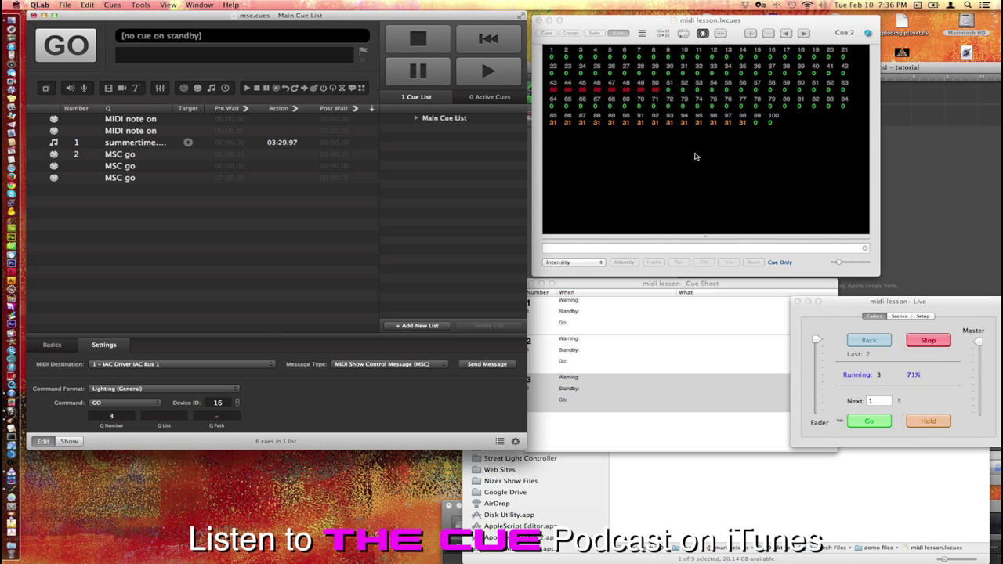
click(941, 302)
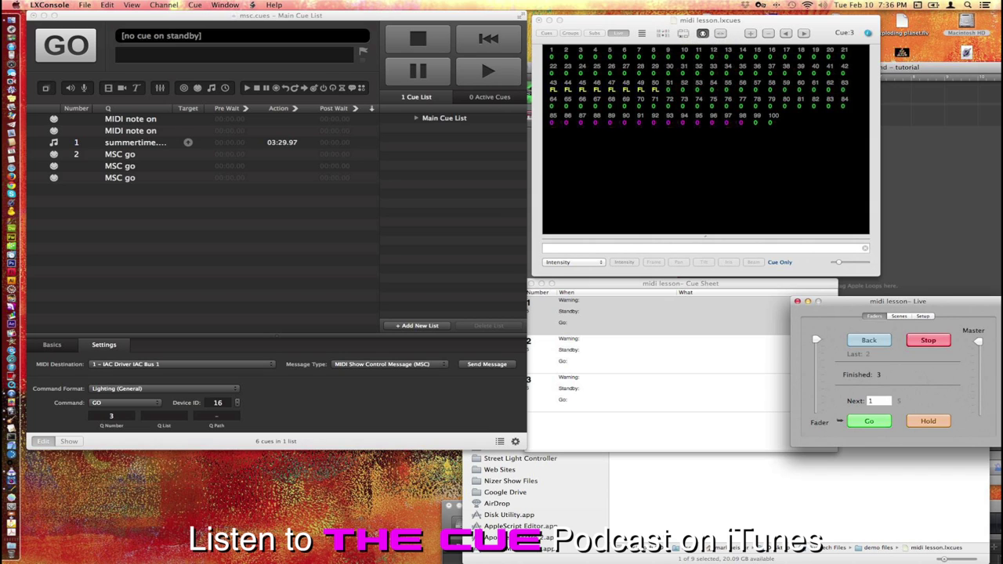
click(225, 5)
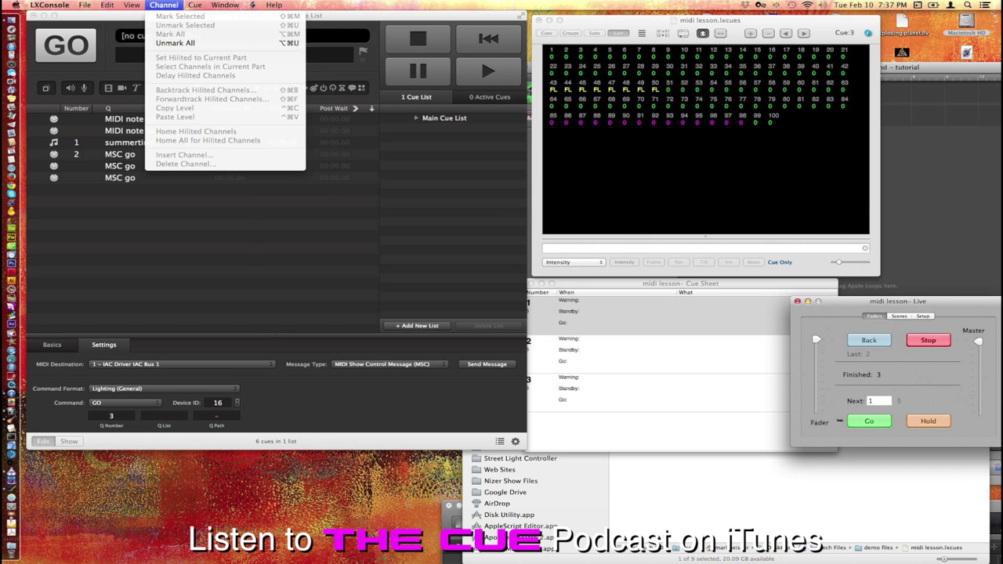
Show the 'midi lesson – Live' window from LXConsole's Window menu, then the demo files folder.
mouse_move(132, 5)
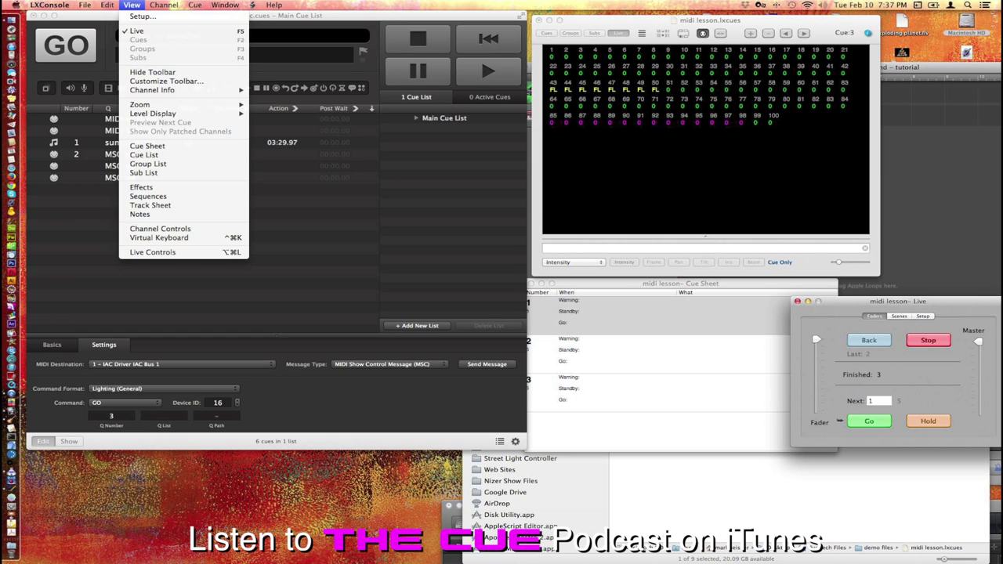
mouse_move(225, 4)
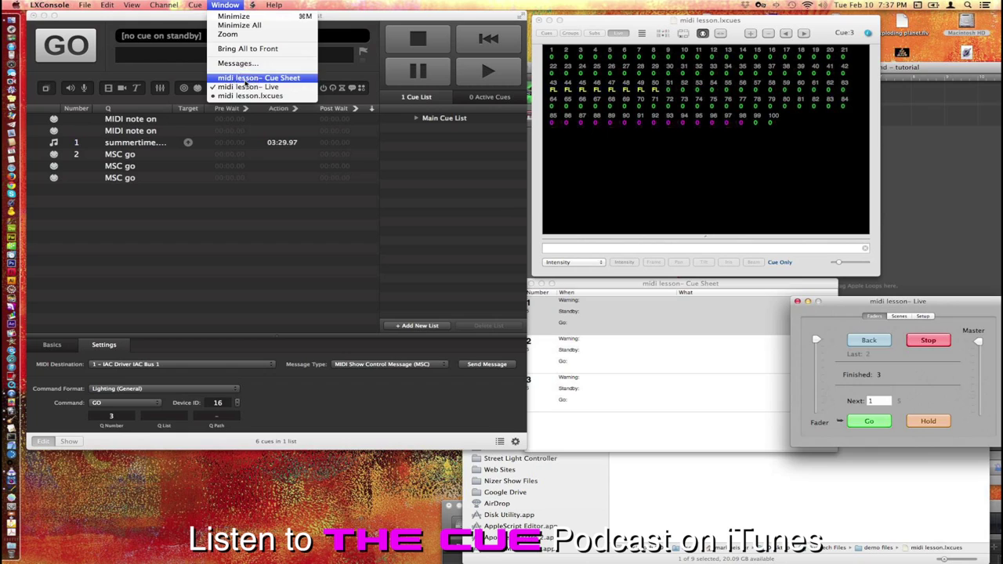
click(246, 78)
click(222, 6)
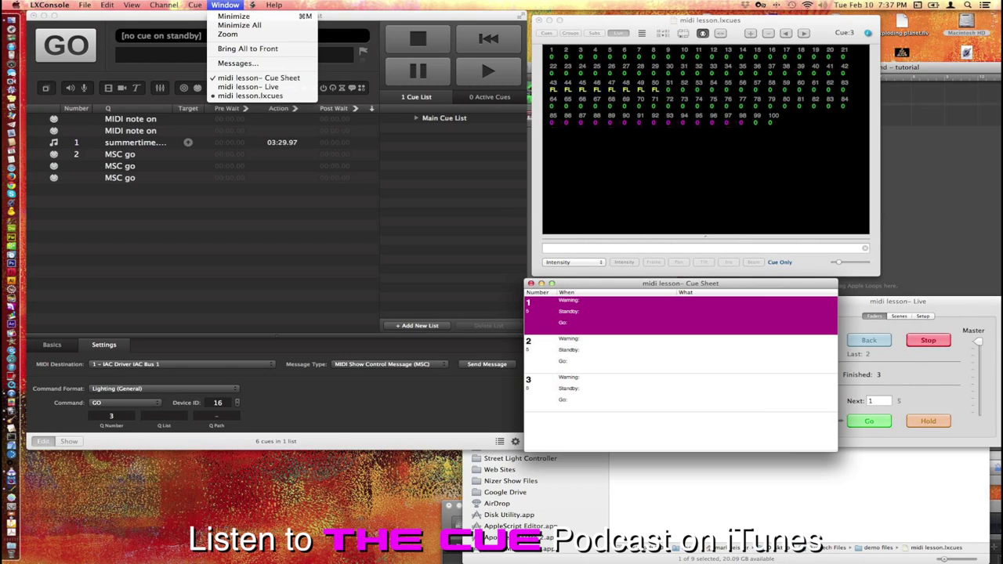
click(229, 87)
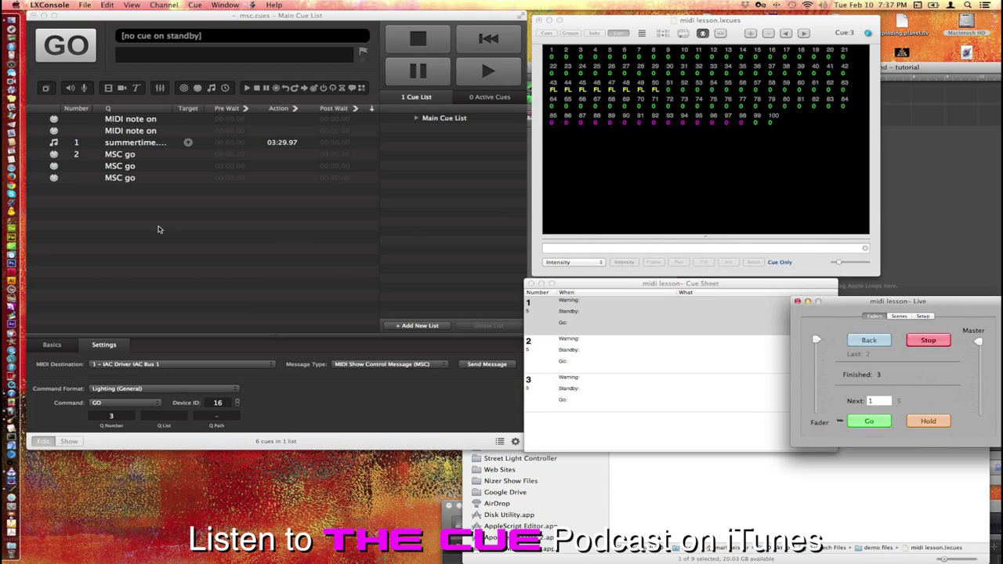
click(689, 490)
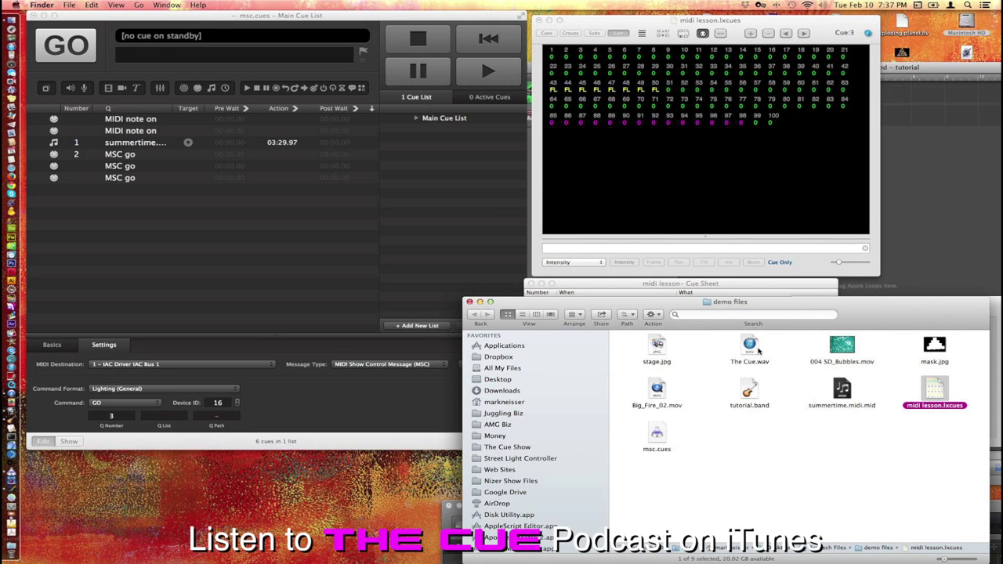
Add The Cue.wav as audio cue 3 with a MIDI Note On trigger, then bring GarageBand forward.
mouse_move(751, 351)
drag(752, 347, 124, 245)
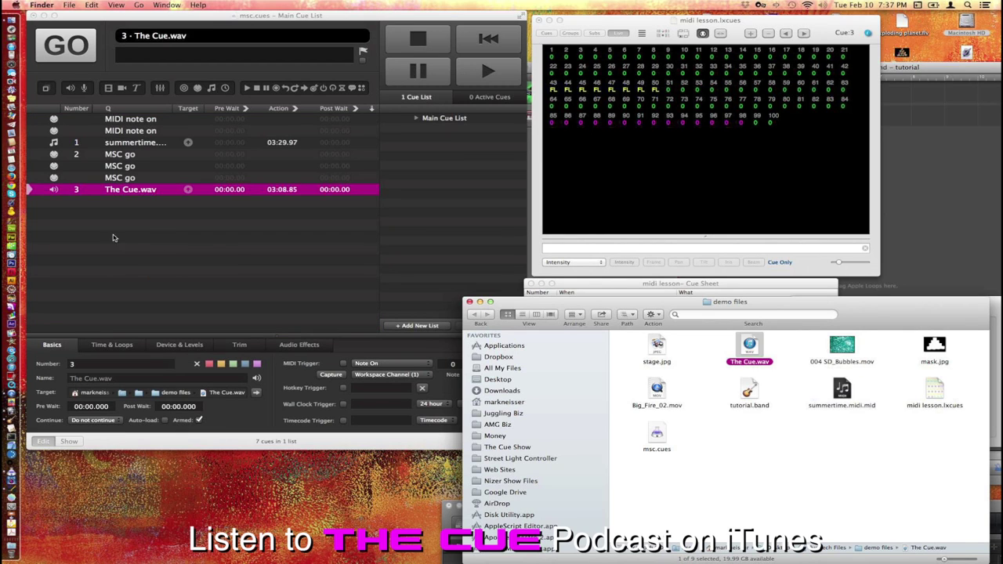
click(343, 365)
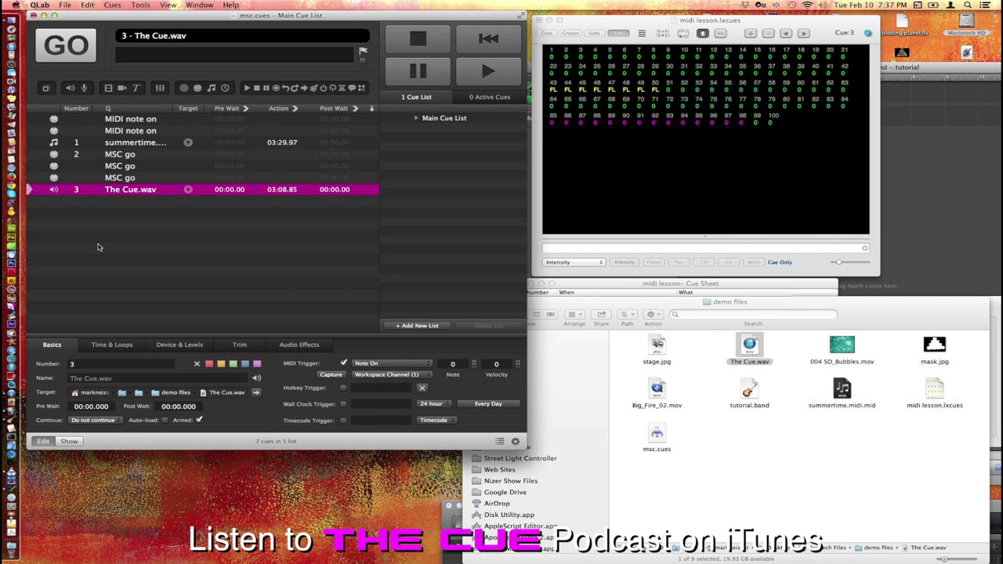
click(97, 243)
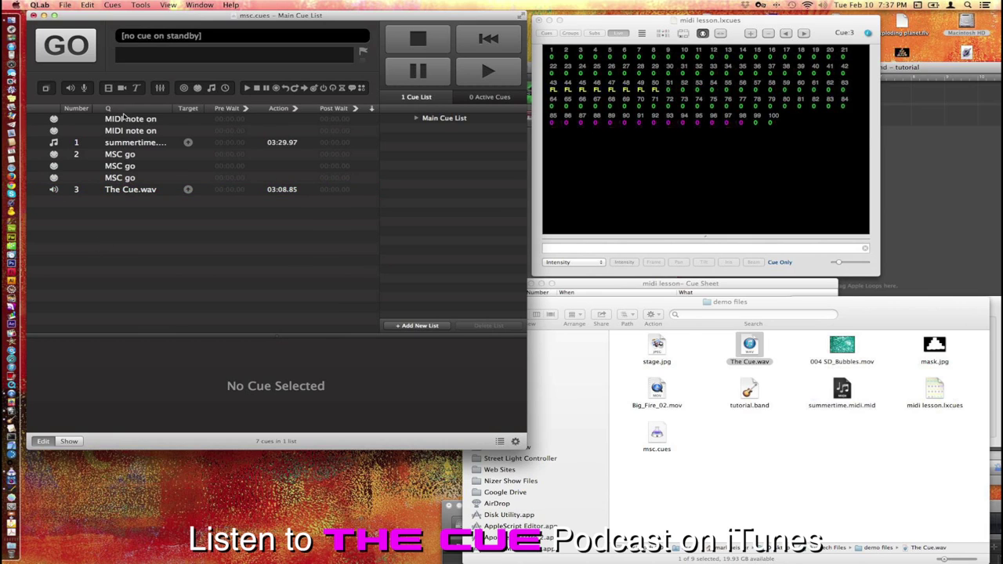
click(936, 148)
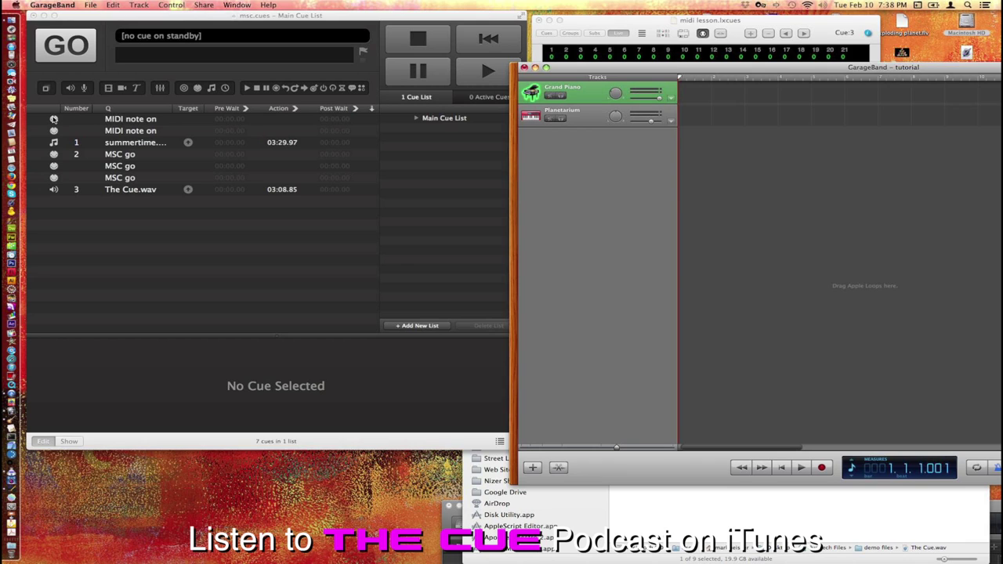
Fire the first MIDI Note On cue as a test, then clear the selection.
click(42, 122)
click(48, 123)
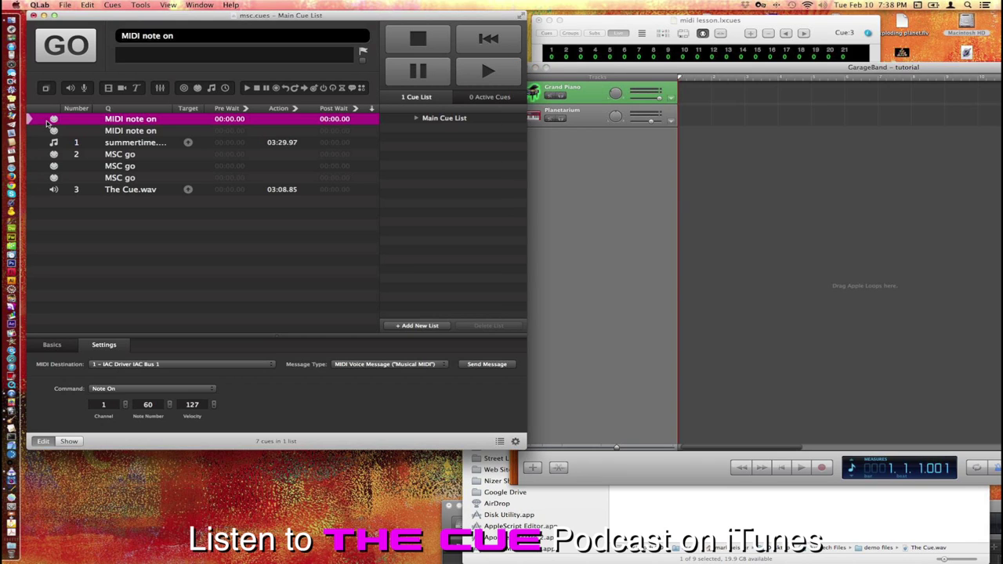
click(66, 53)
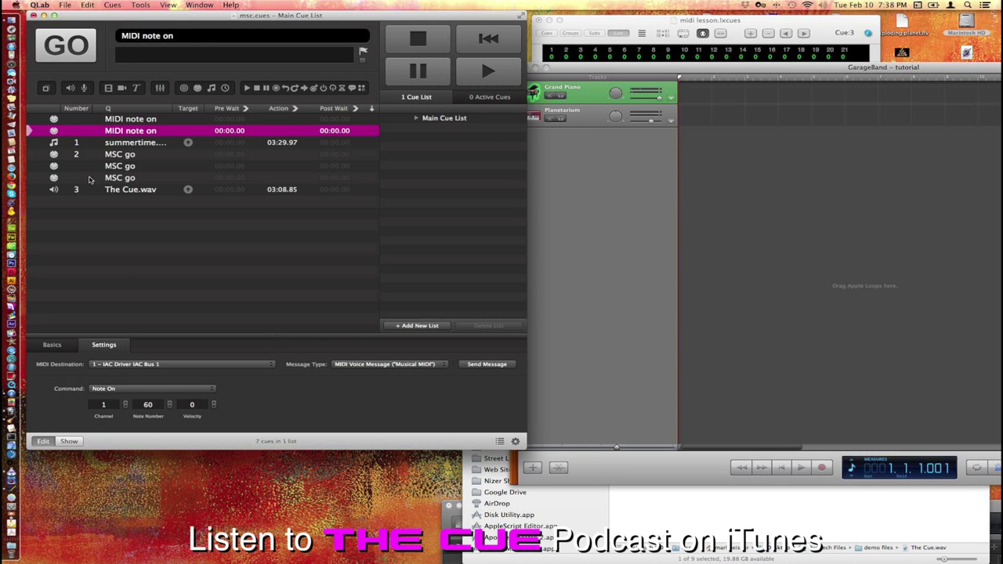
click(130, 268)
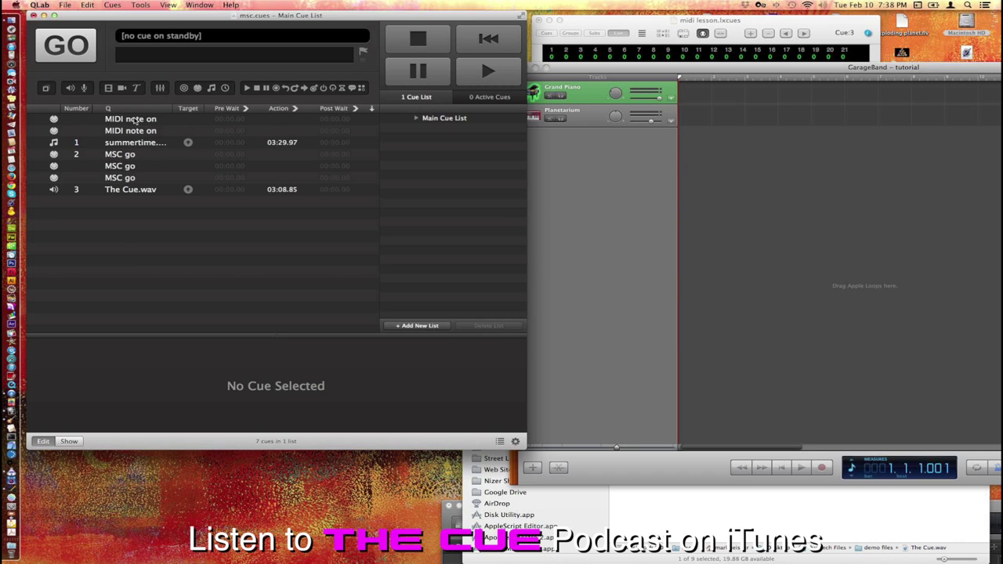
Add MIDI cue 4 sending a MIDI Voice Message and fire it.
click(198, 89)
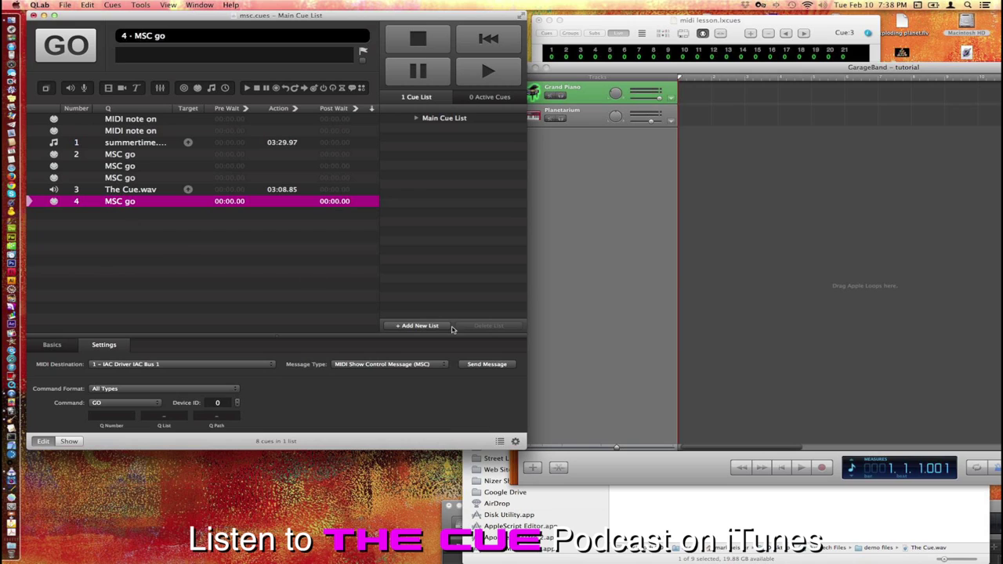
click(400, 362)
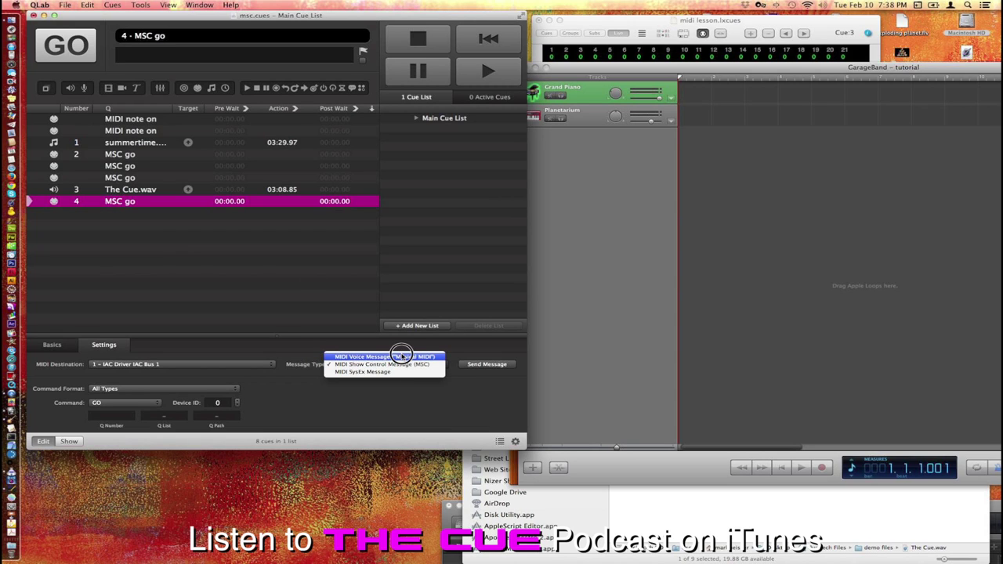
click(402, 356)
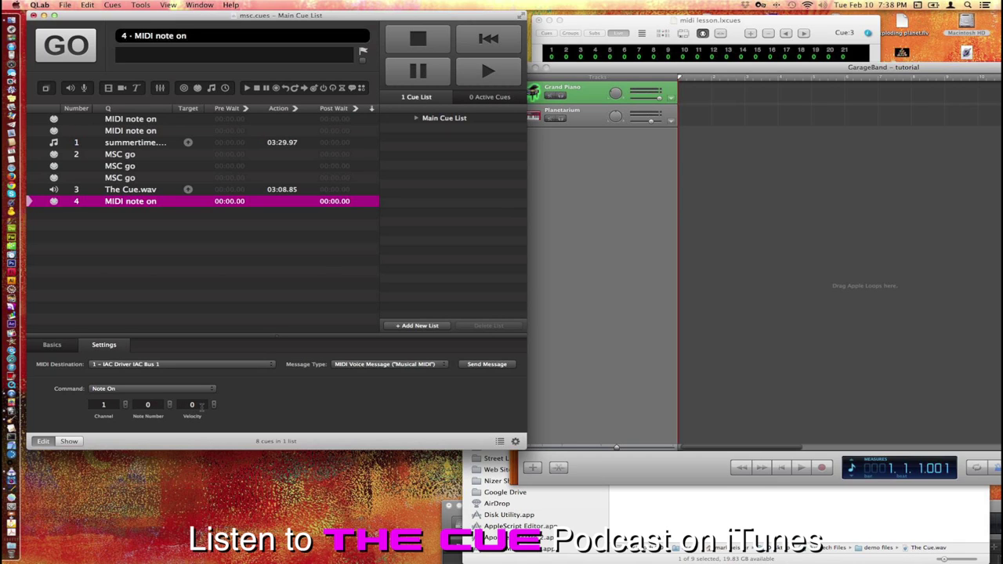
click(58, 47)
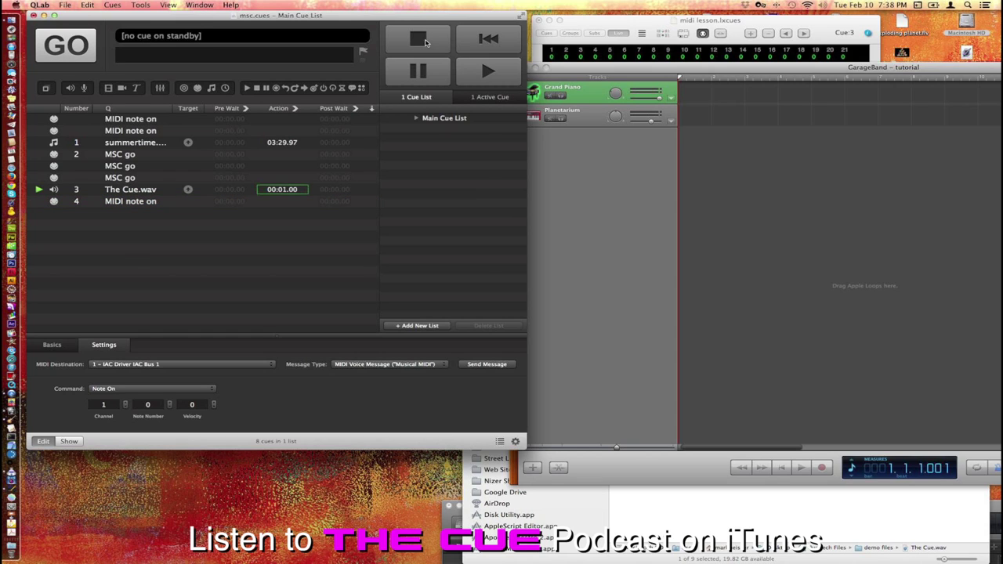
Stop all playing cues and set MIDI cue 4 to note number 1.
key(Escape)
click(40, 193)
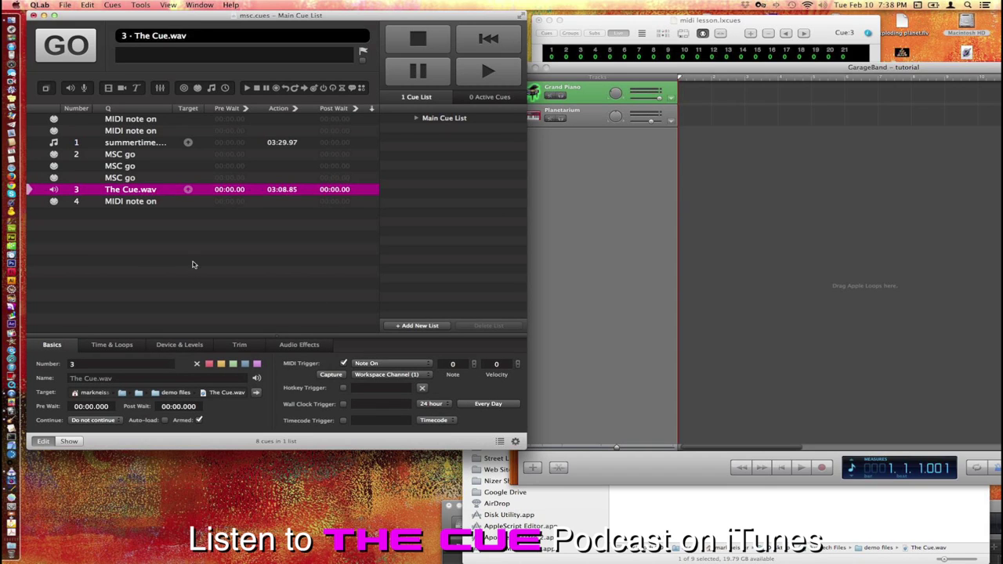
click(152, 202)
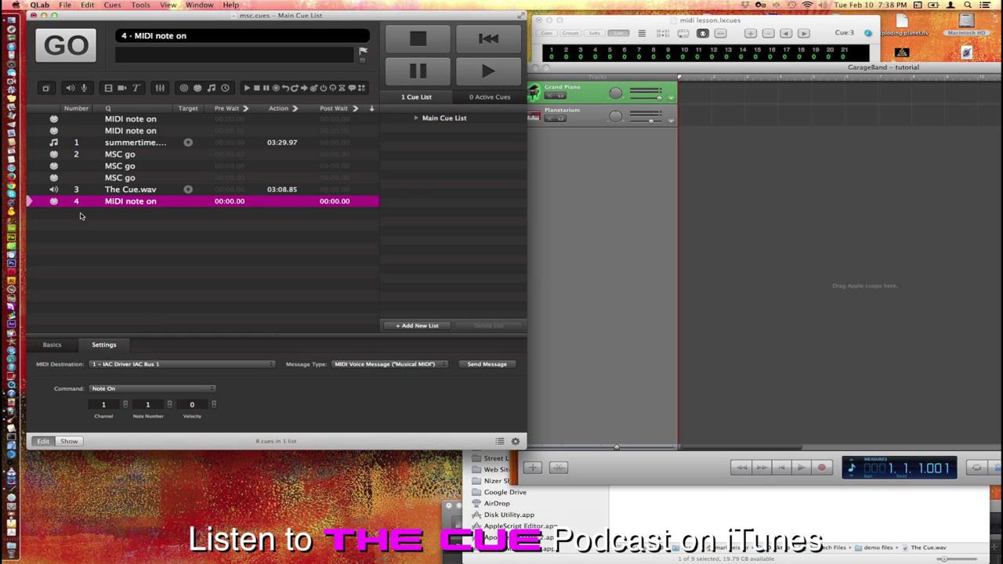
Fire cue 4 as a test, then arm capture on The Cue.wav's MIDI trigger.
click(63, 48)
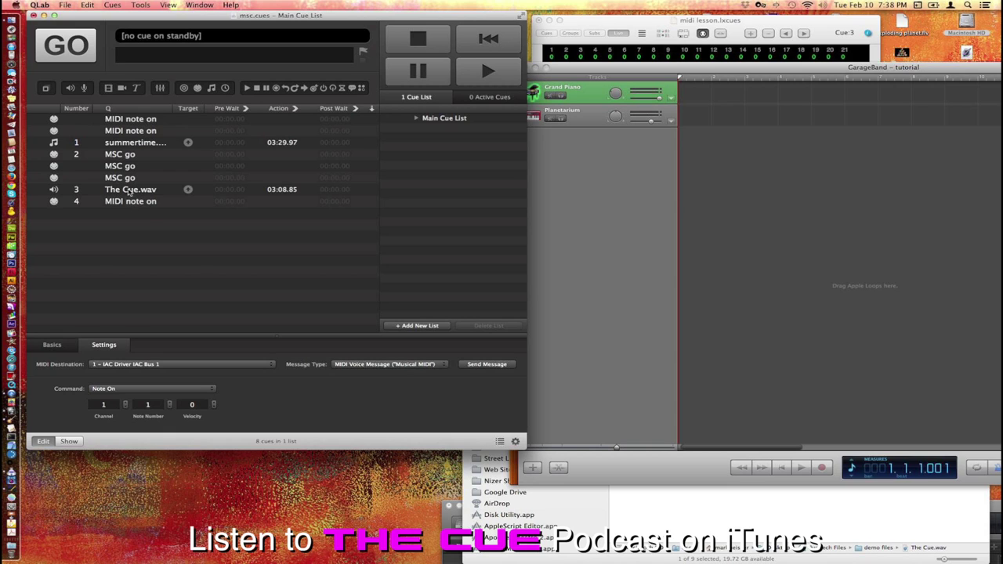
click(130, 191)
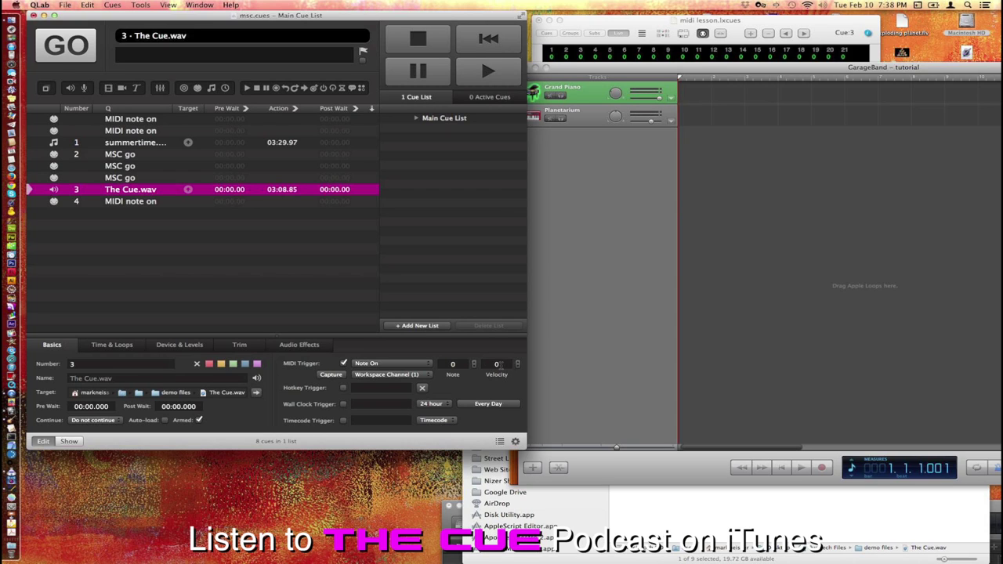
click(337, 375)
Fire cue 4 and check whether The Cue.wav's trigger captured the note.
click(180, 259)
click(41, 203)
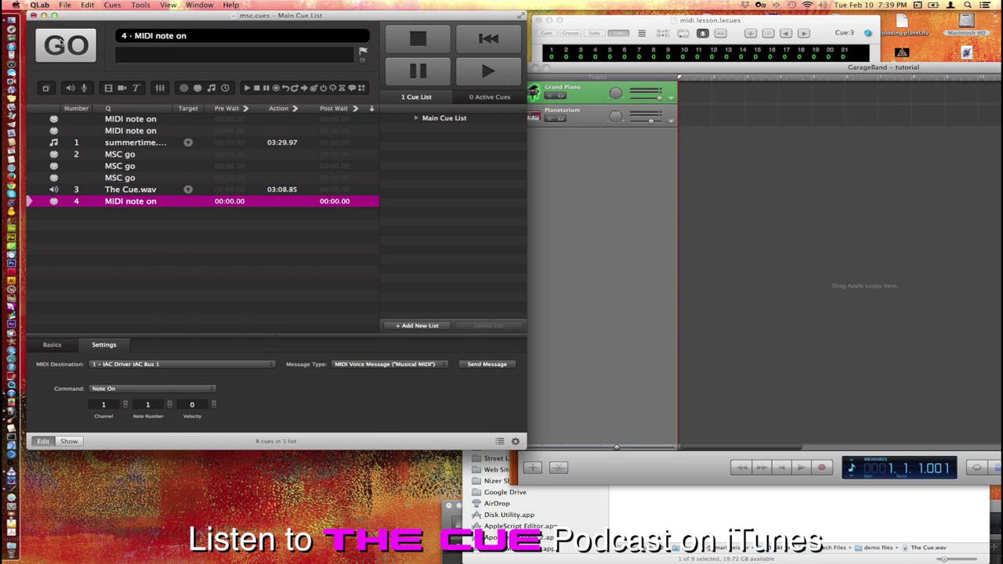
click(61, 49)
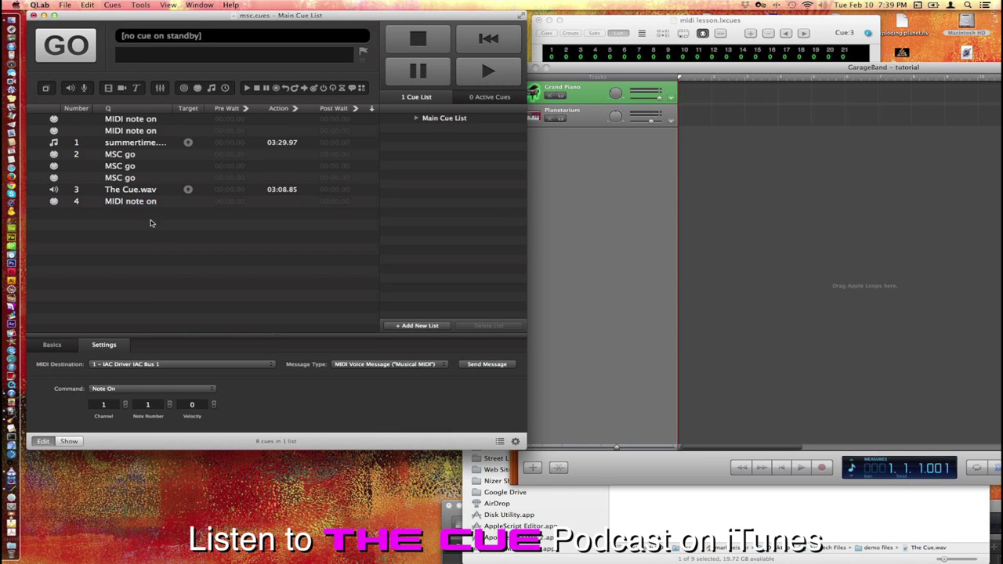
click(154, 190)
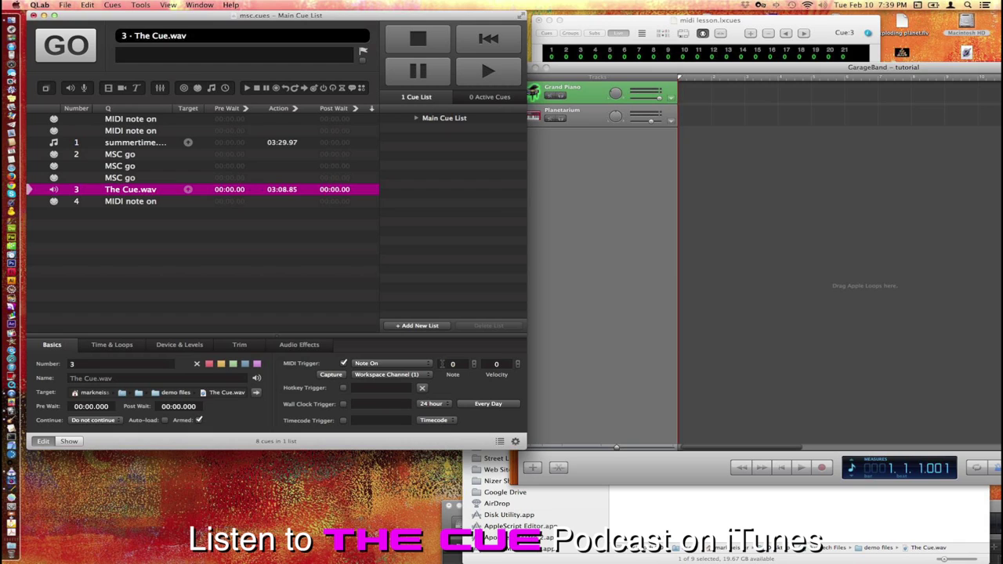
Re-arm The Cue.wav's MIDI capture and fire cue 4 so it learns Note On note 1.
click(149, 203)
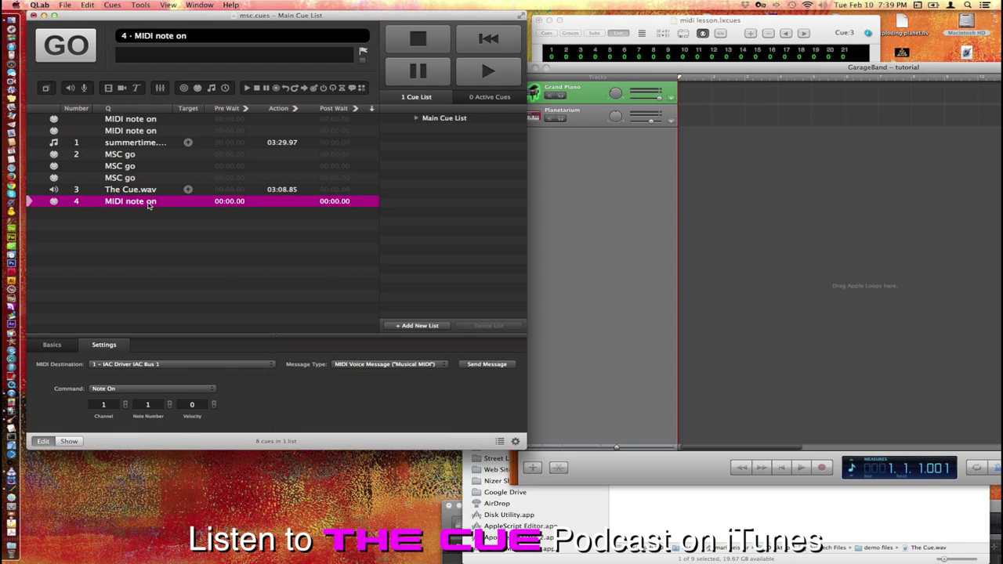
click(136, 191)
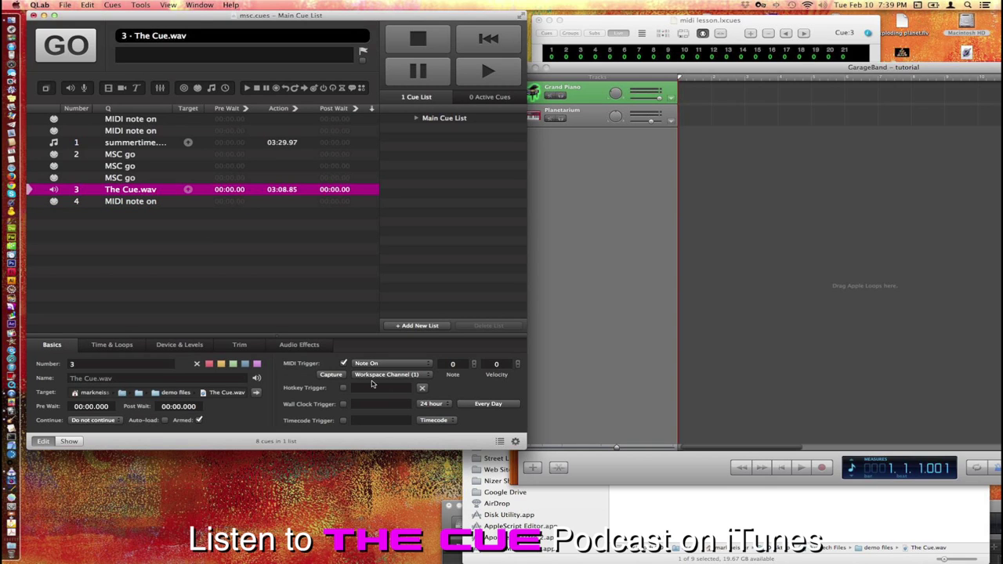
click(331, 374)
click(44, 203)
click(65, 52)
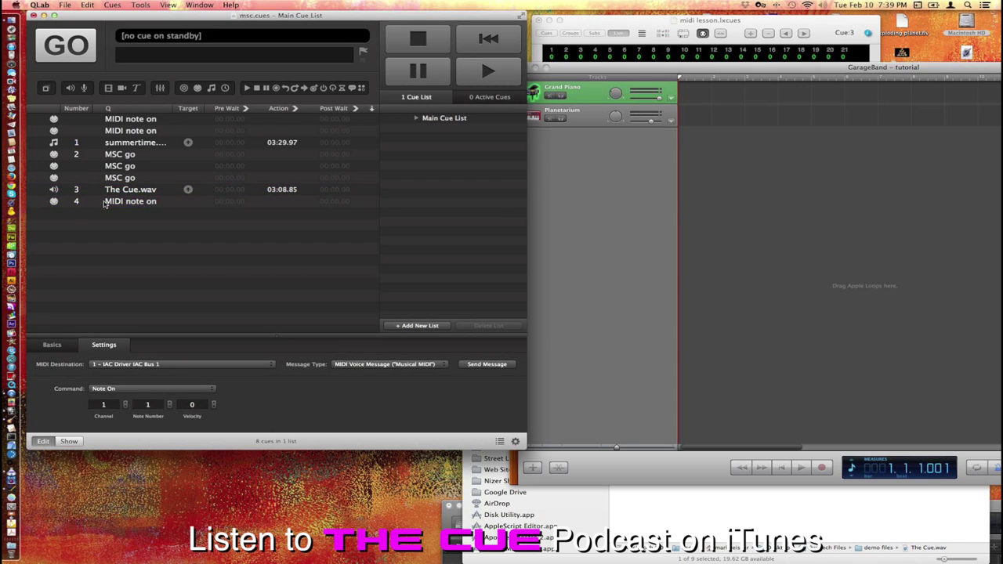
click(96, 193)
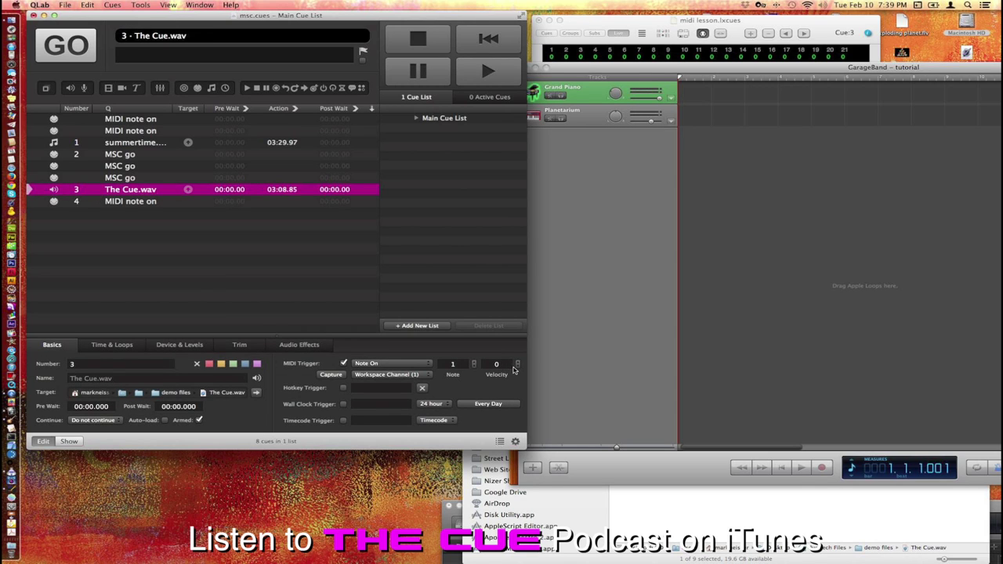
Fire cue 4 to confirm it starts The Cue.wav, then stop all playback.
click(45, 202)
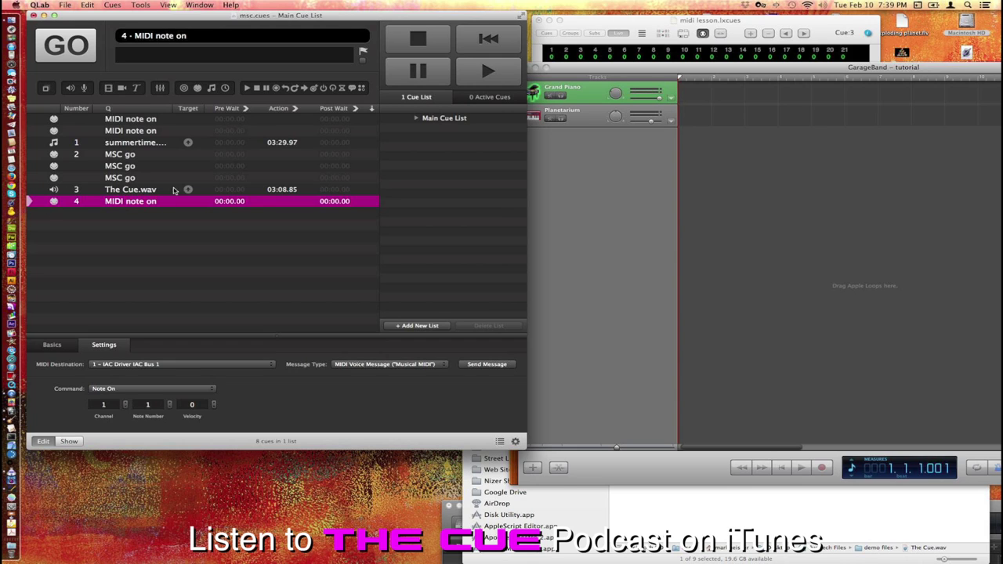
click(61, 47)
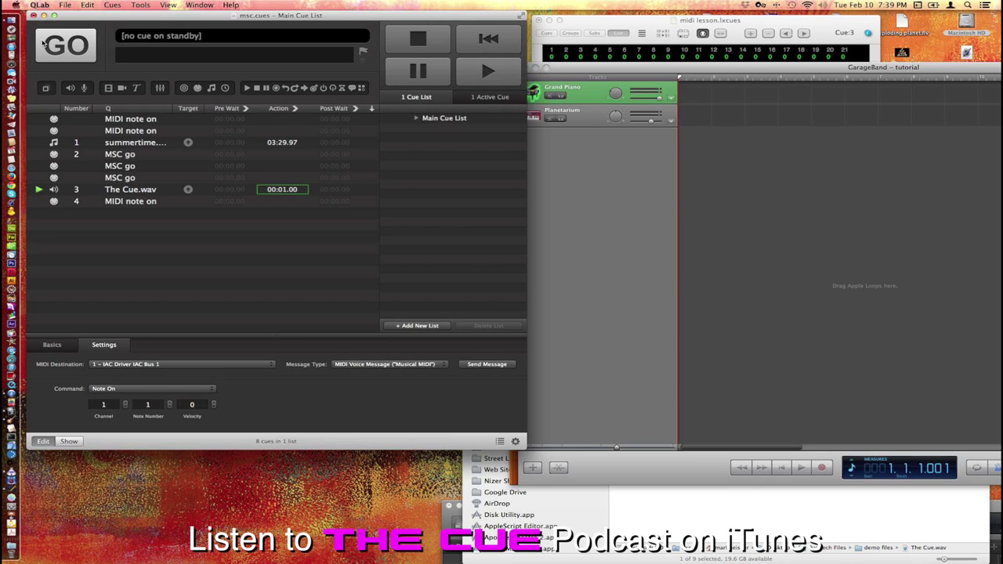
click(427, 41)
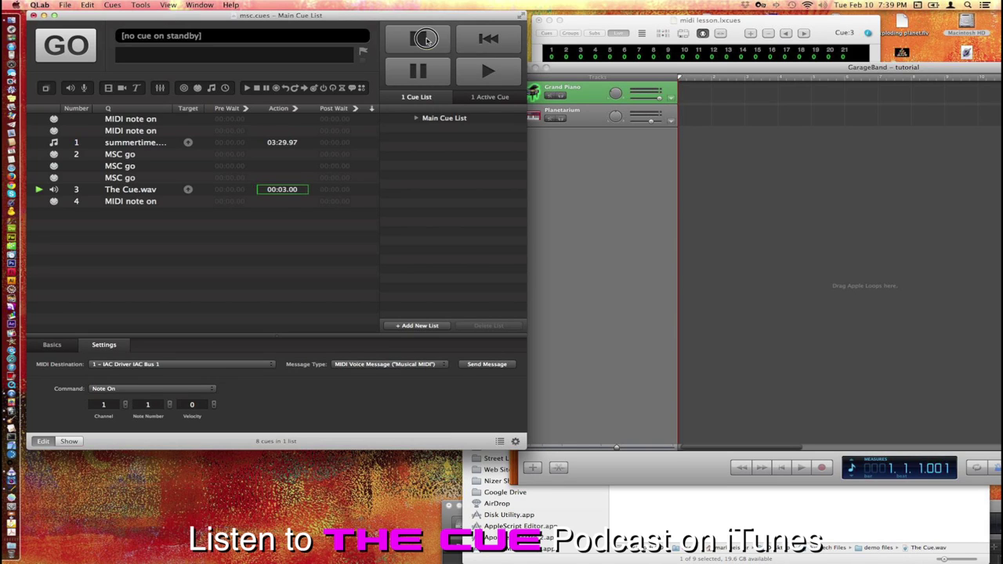